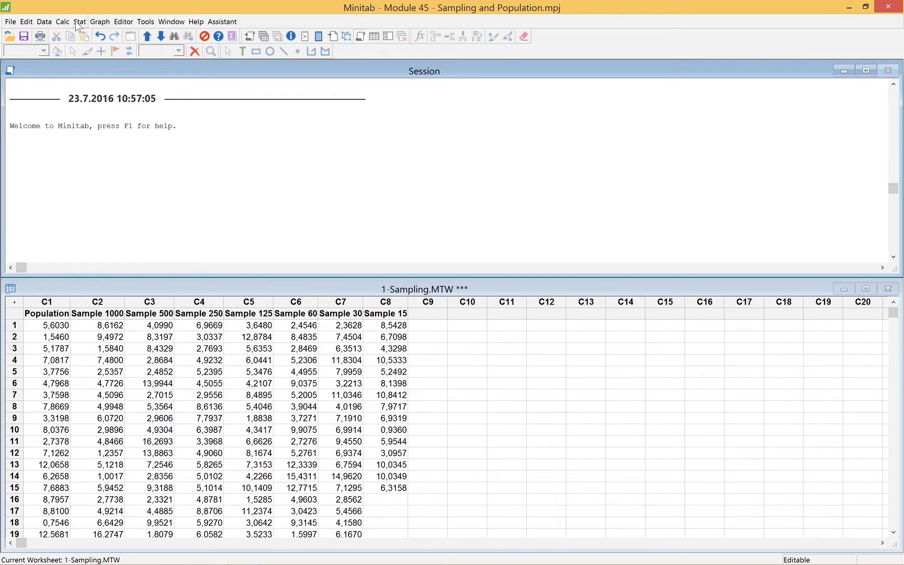
Step: Create a graphical summary of the Population column at a 95,0 confidence level
mouse_move(83, 35)
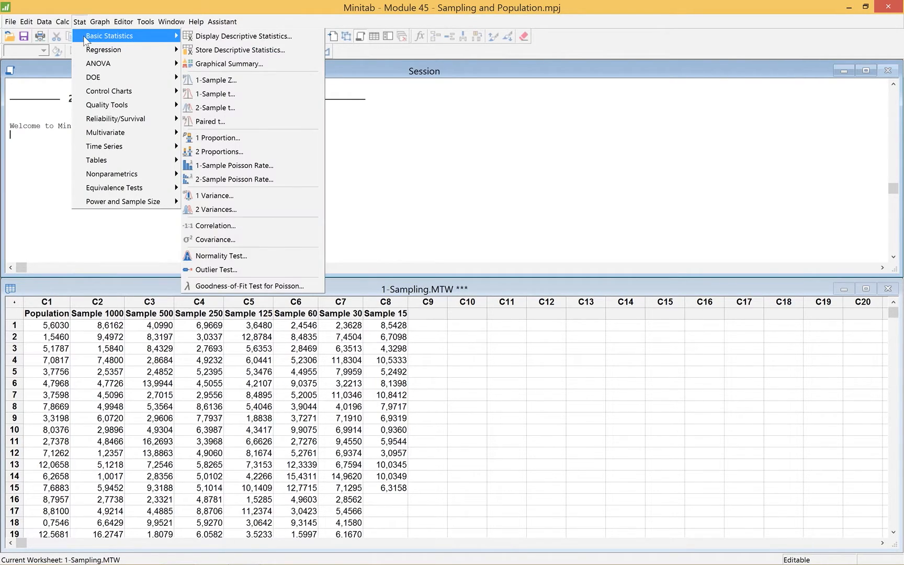
click(209, 66)
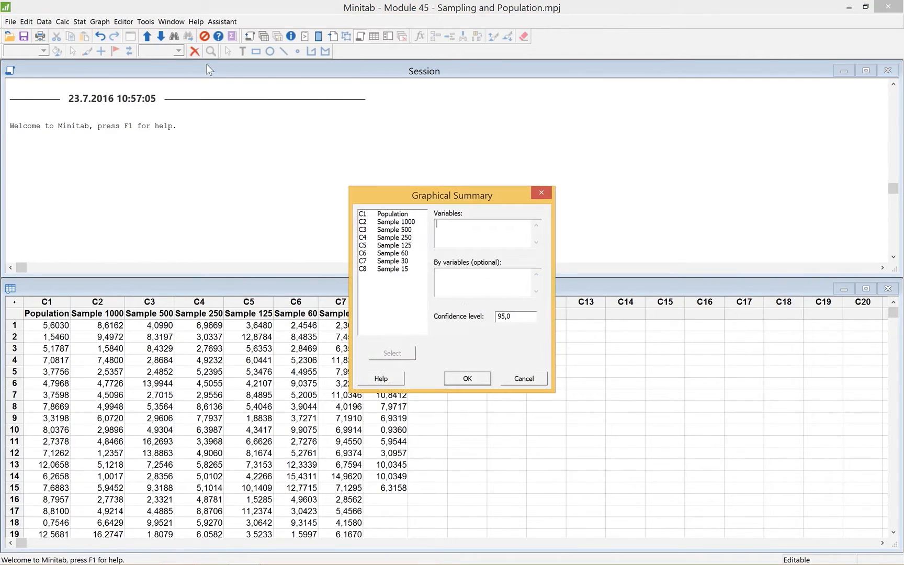
double_click(392, 215)
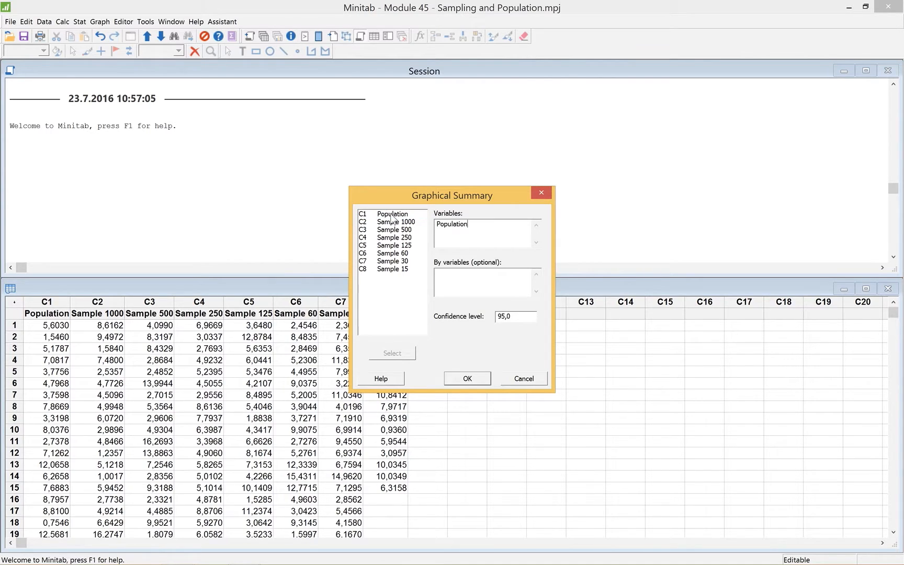
click(467, 378)
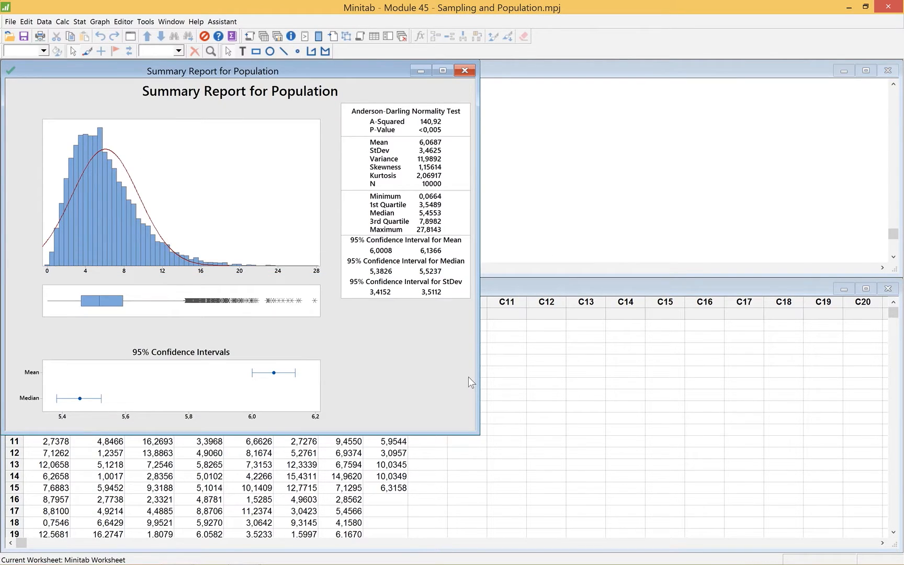
Step: Enlarge the Population summary report to examine its histogram, boxplot and median confidence interval, and minimize it
click(442, 71)
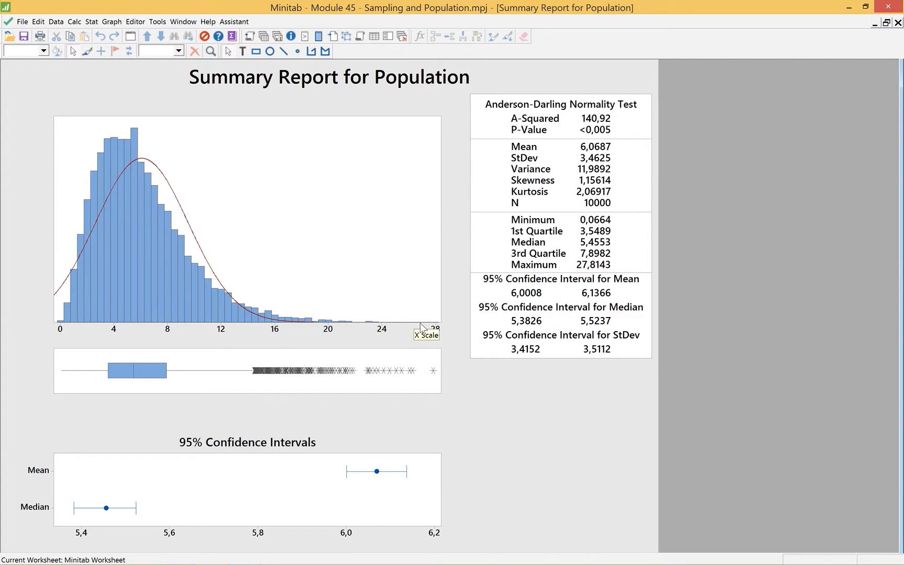
mouse_move(129, 324)
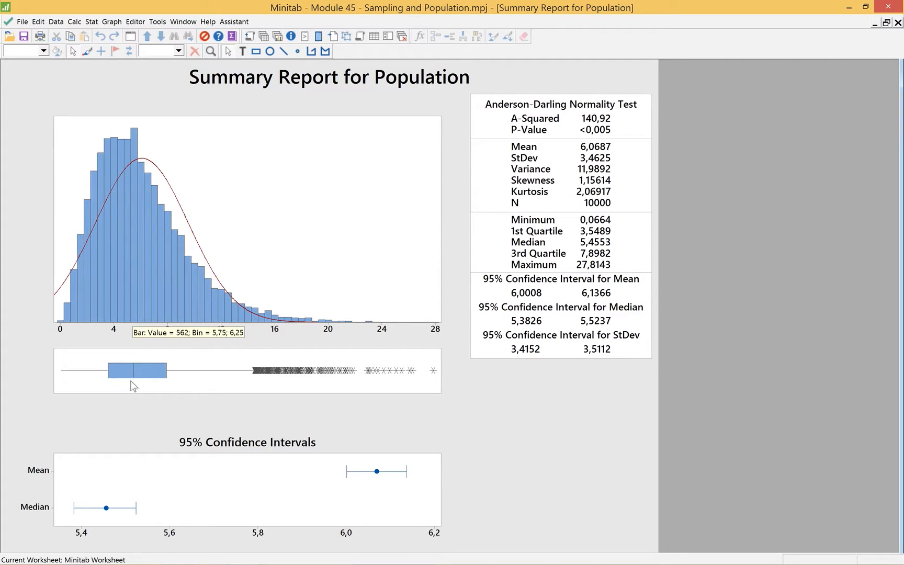
mouse_move(134, 373)
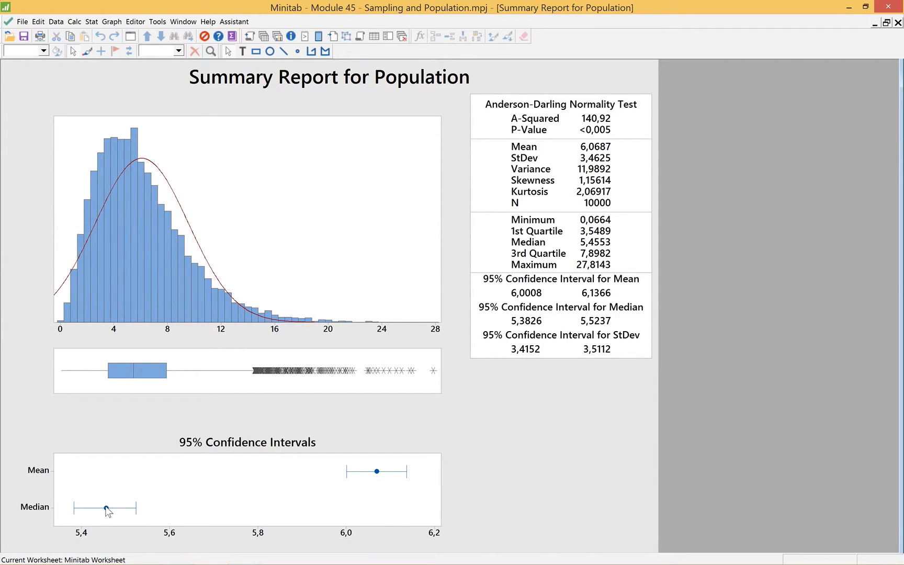
mouse_move(106, 508)
click(874, 24)
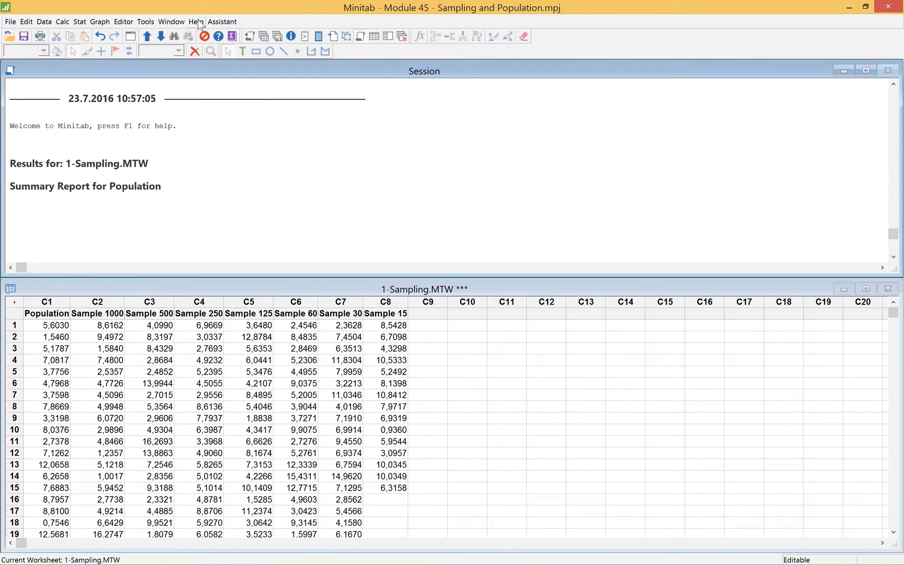
Step: Bring the minimized Population summary report back into view and minimize it again
click(167, 23)
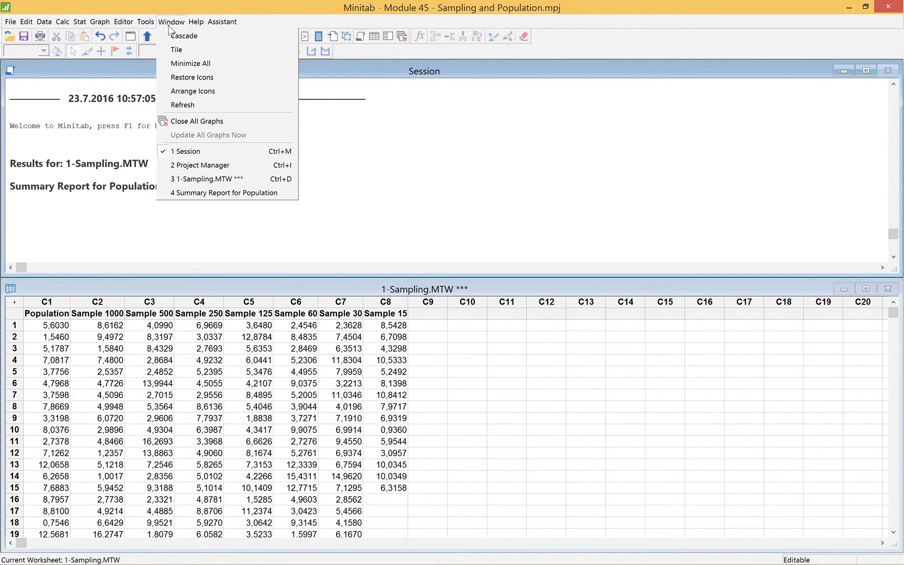
click(217, 195)
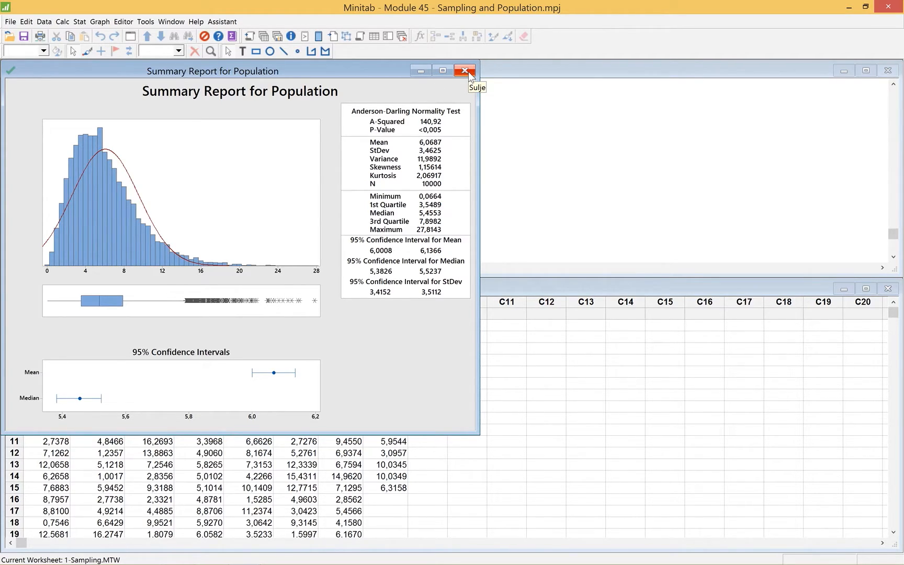
click(421, 72)
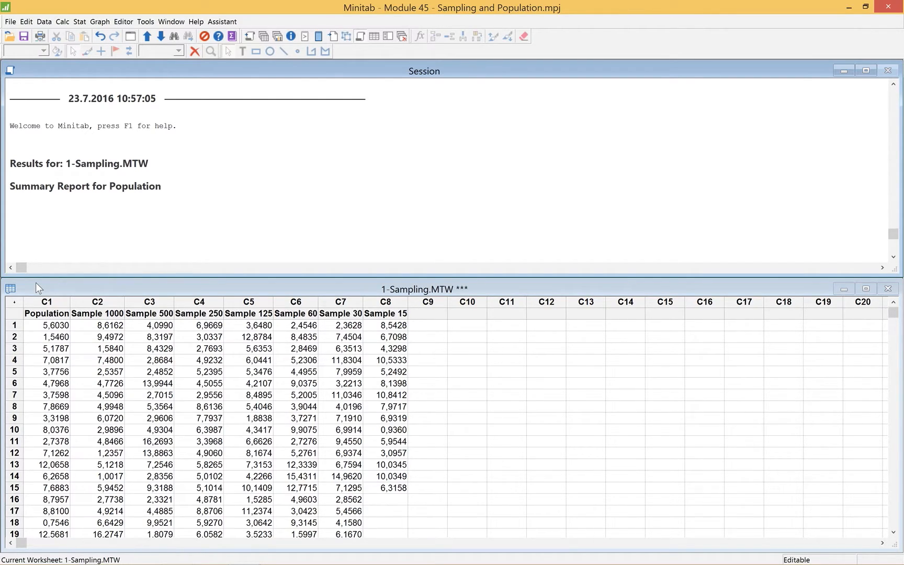
Step: Draw a random sample of 10 rows from the Population column without replacement and store it in C12
click(62, 22)
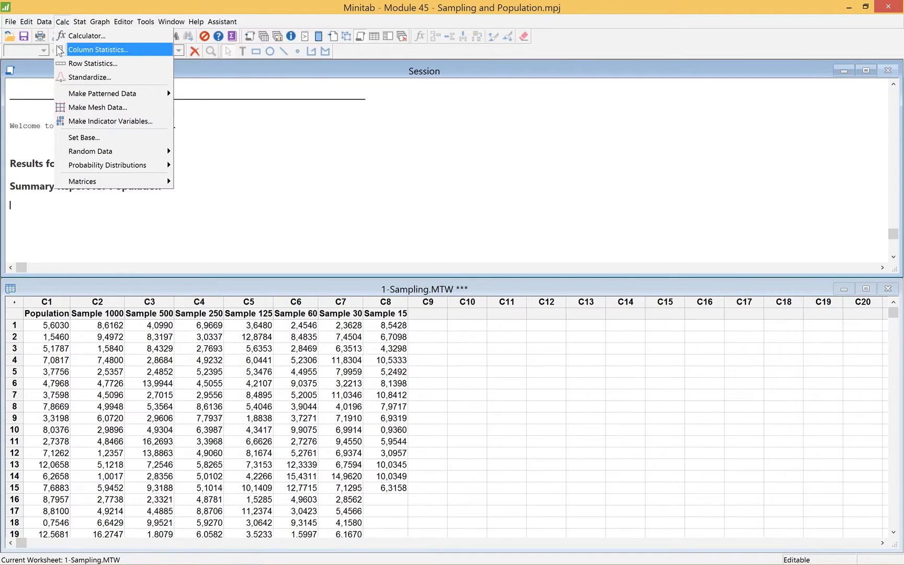
mouse_move(80, 157)
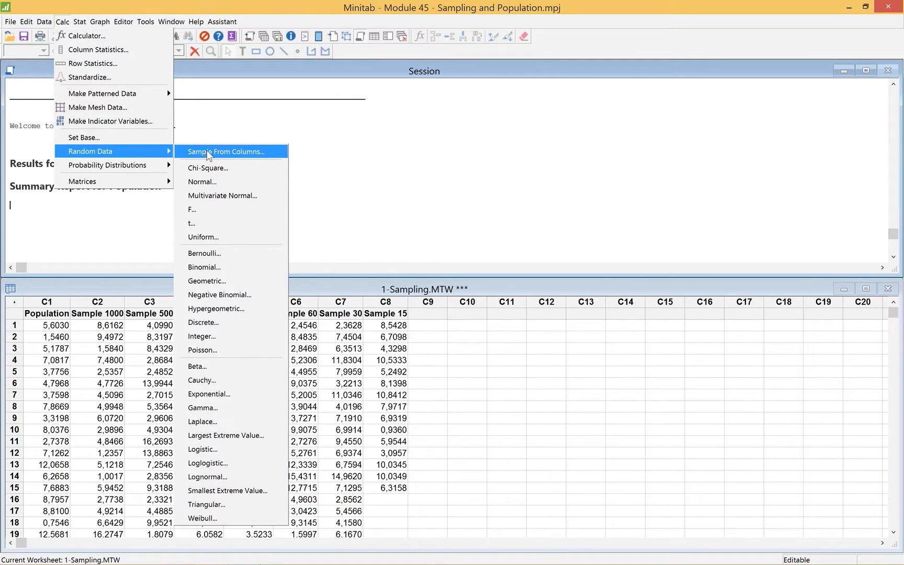
click(218, 153)
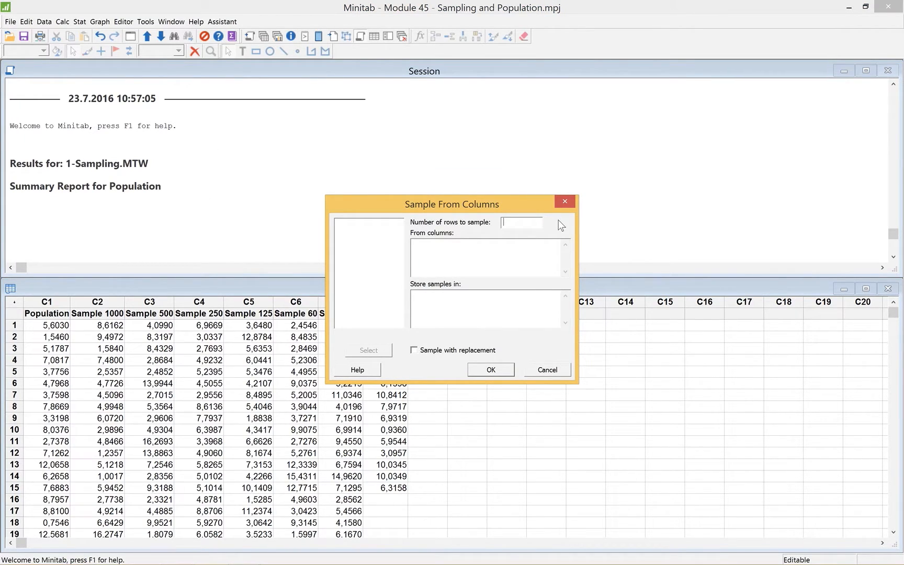
text(10)
click(528, 248)
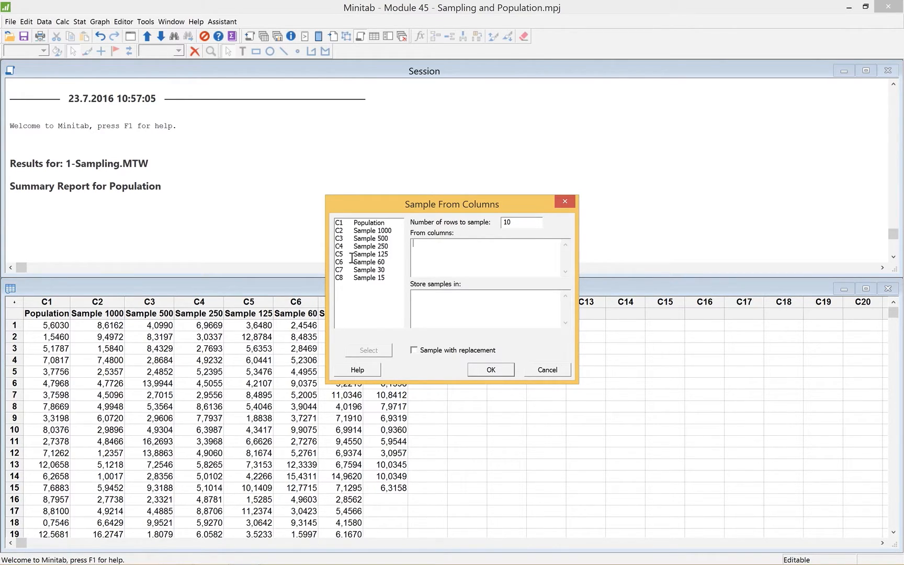
double_click(370, 224)
click(444, 295)
text(C12)
click(489, 370)
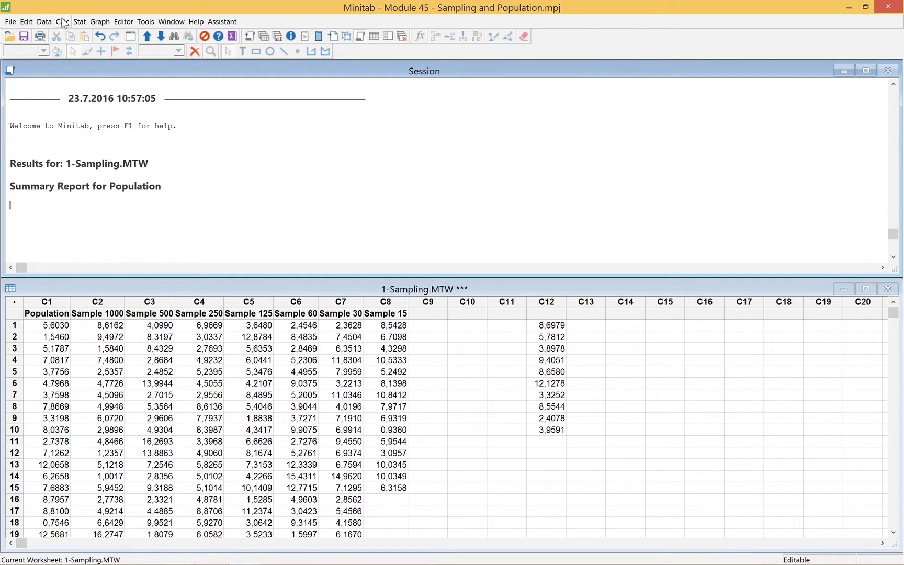
Step: Create a graphical summary of the sample in column C12 at a 95,0 confidence level
click(80, 22)
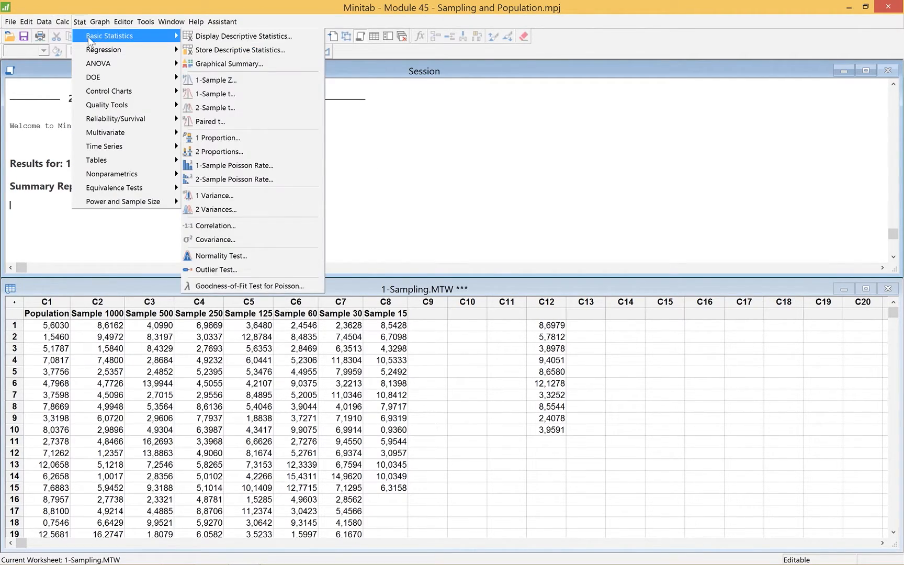
mouse_move(89, 24)
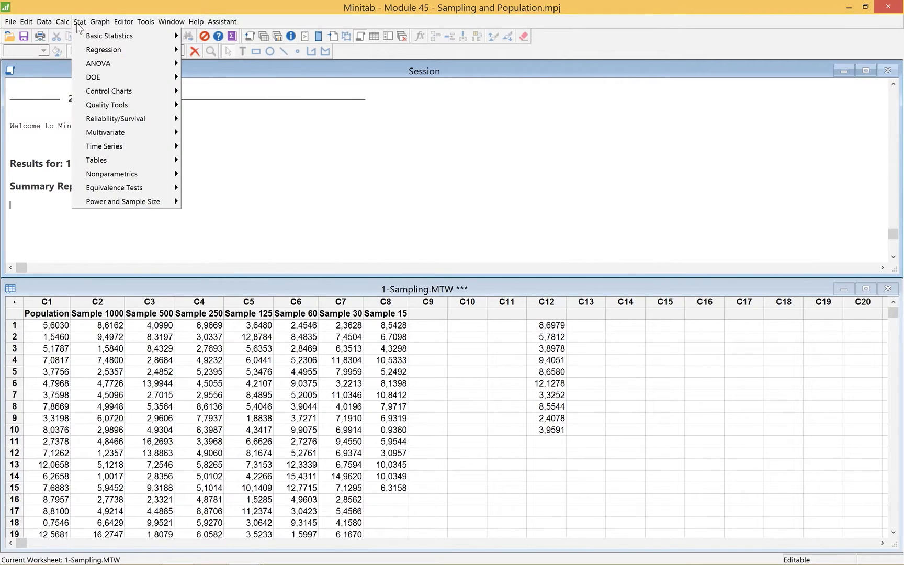
mouse_move(144, 36)
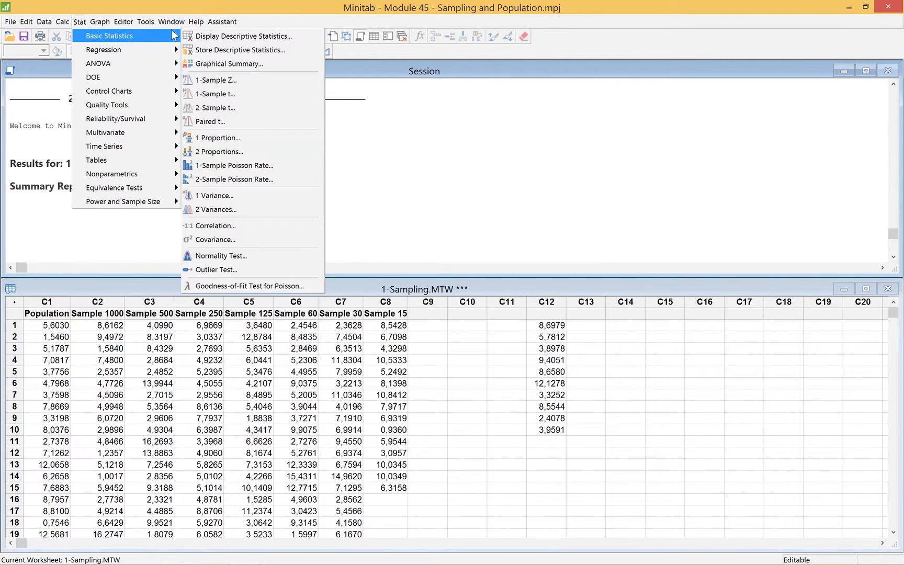
click(223, 66)
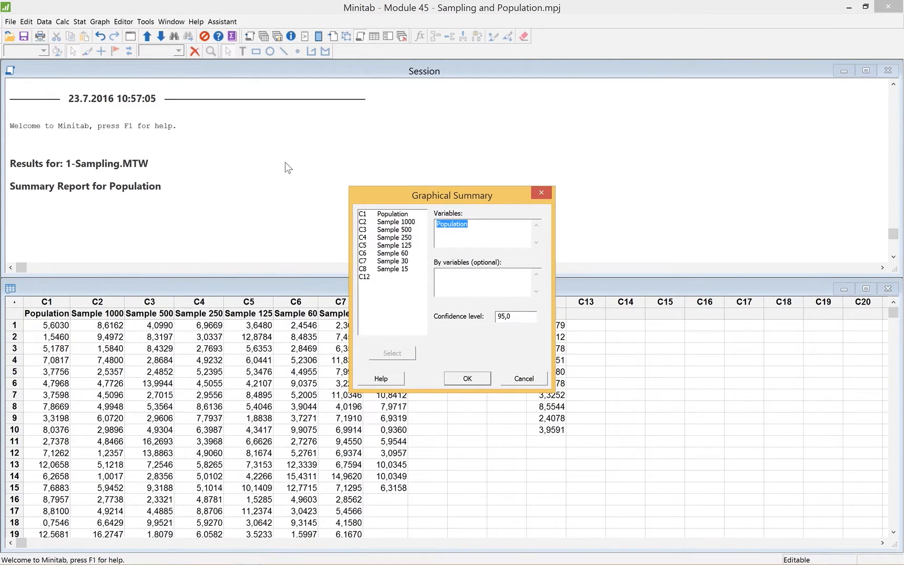
double_click(365, 277)
click(478, 381)
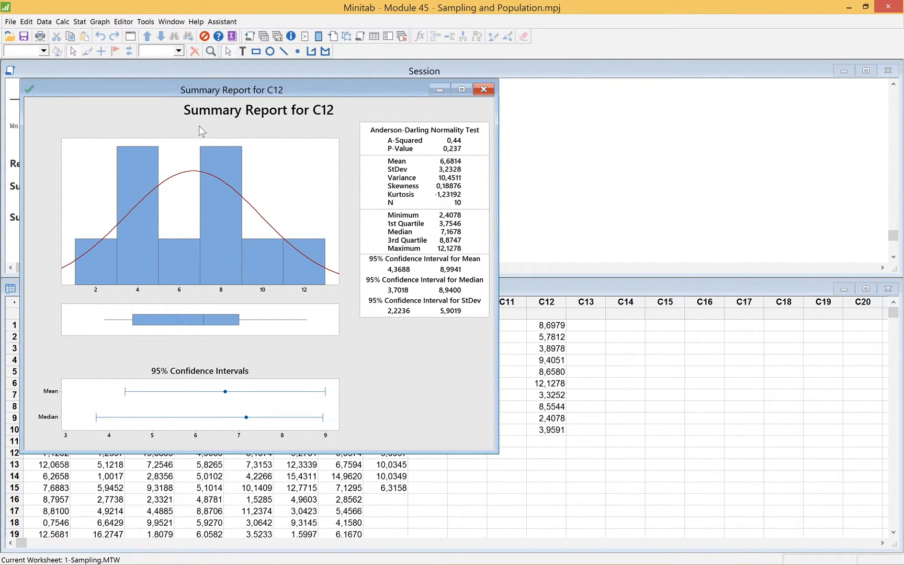
Step: Set up a two-sample t-test with each sample in its own column, using Population as sample 1 and C12 as sample 2
click(79, 22)
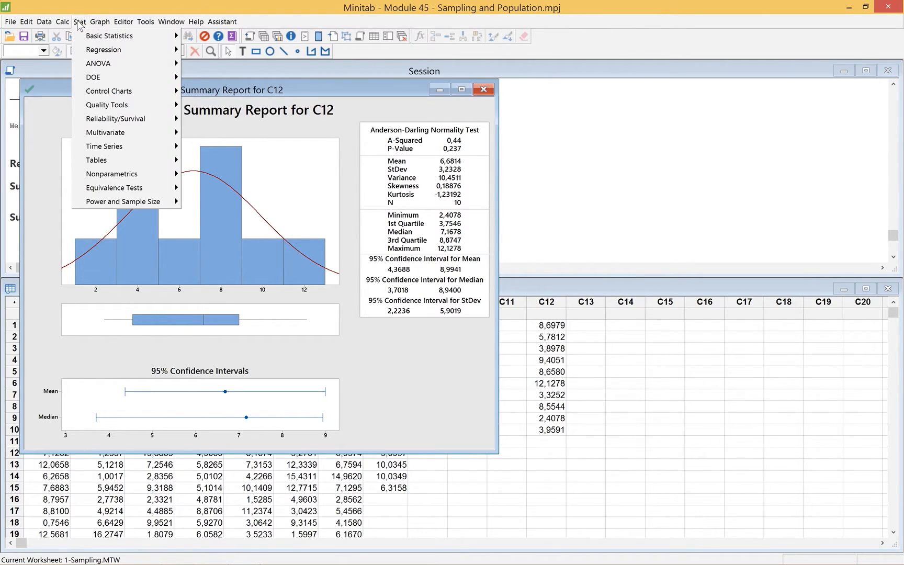
mouse_move(137, 40)
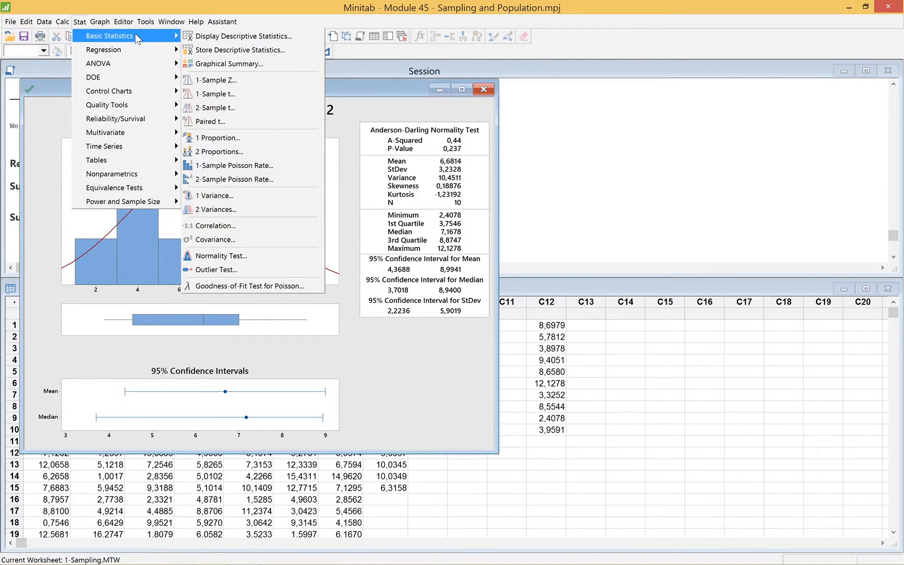
click(251, 108)
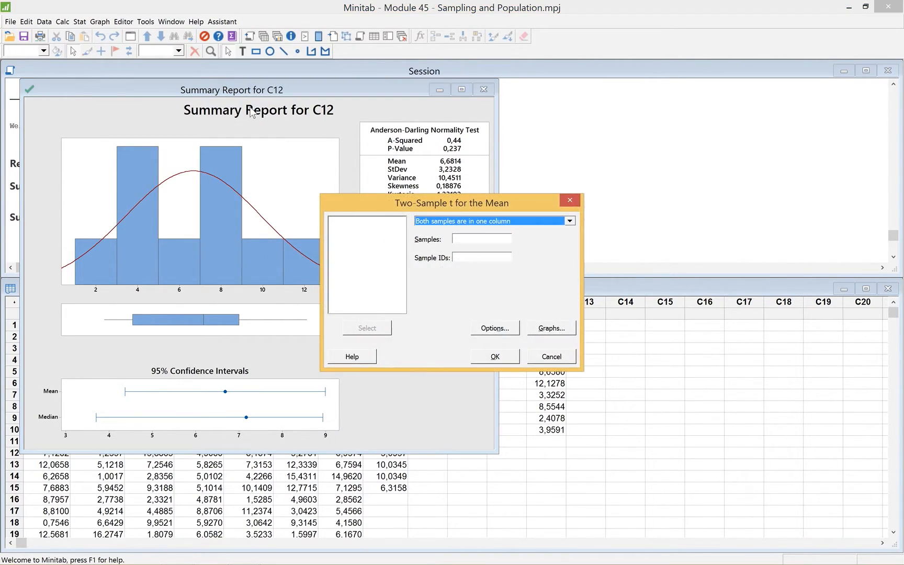
click(570, 221)
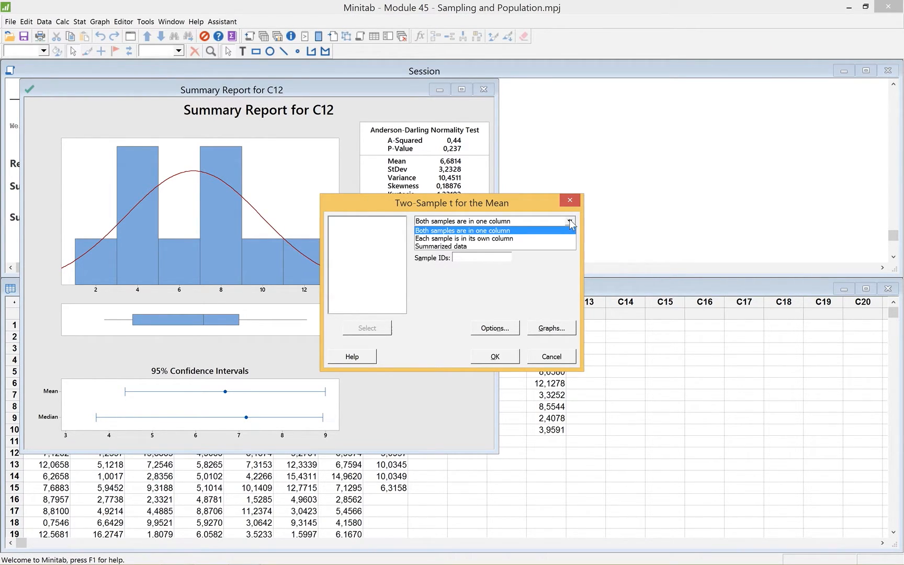
click(538, 239)
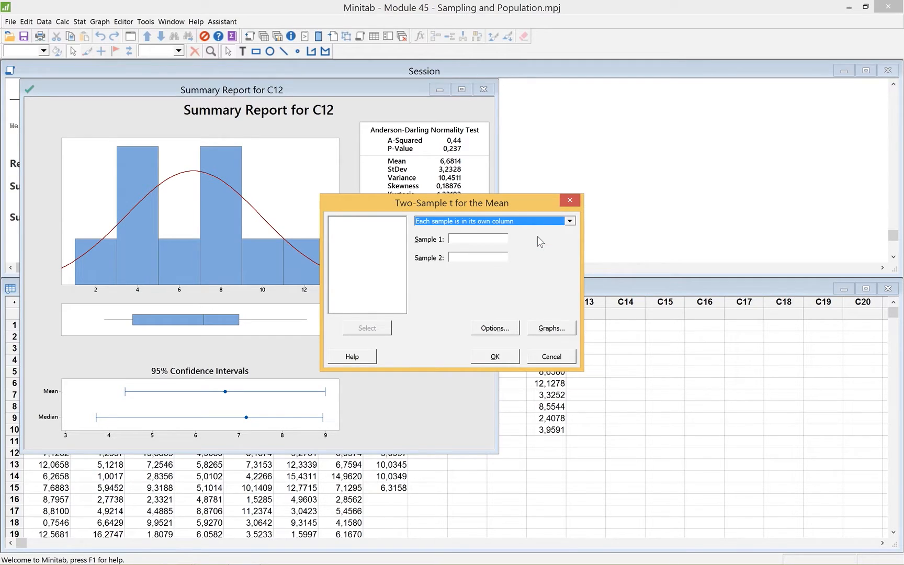
click(471, 238)
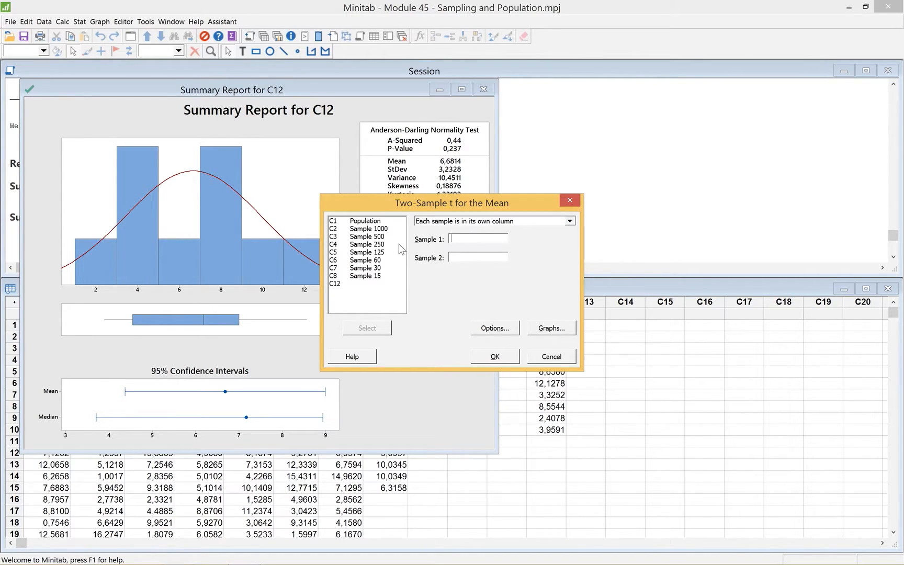
double_click(357, 222)
double_click(336, 285)
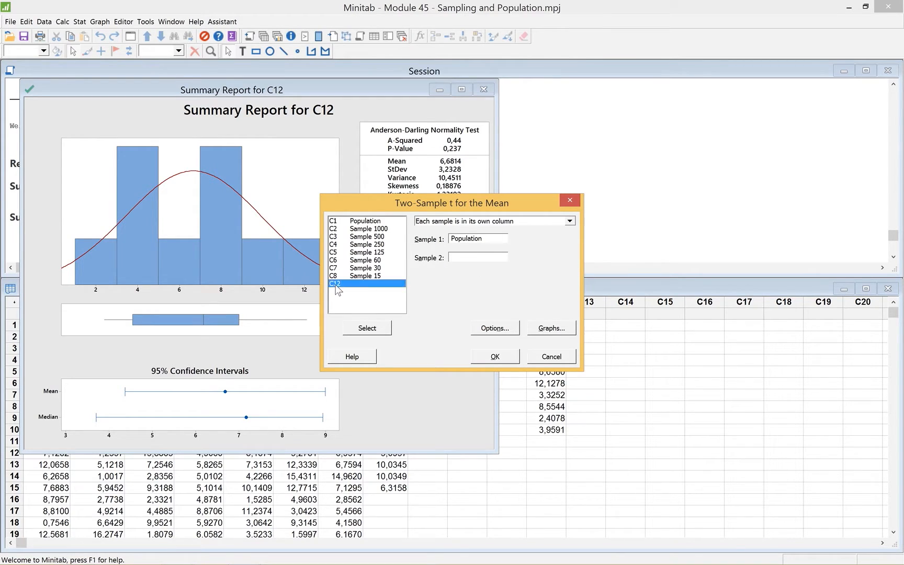
Step: Add a boxplot to the two-sample t-test of Population and C12, and run the test
click(547, 329)
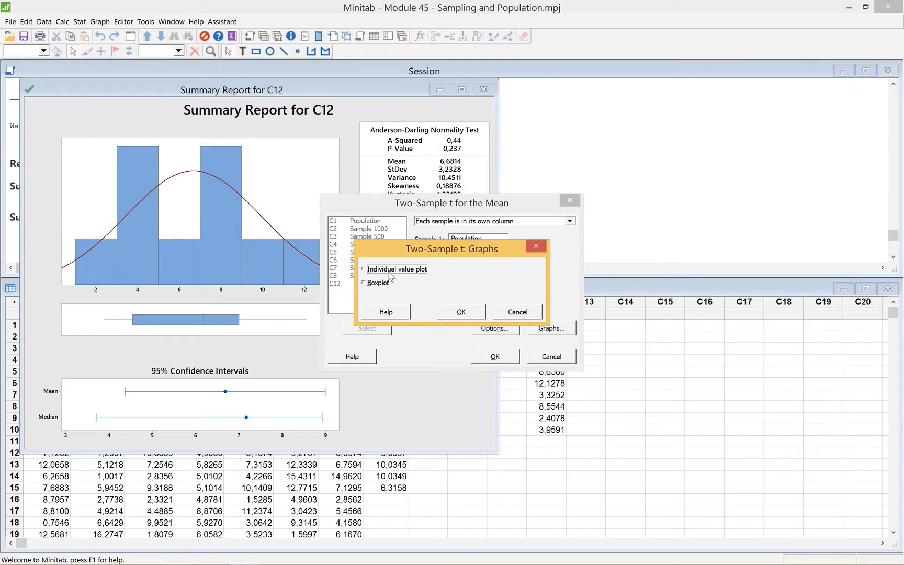
click(367, 286)
click(461, 312)
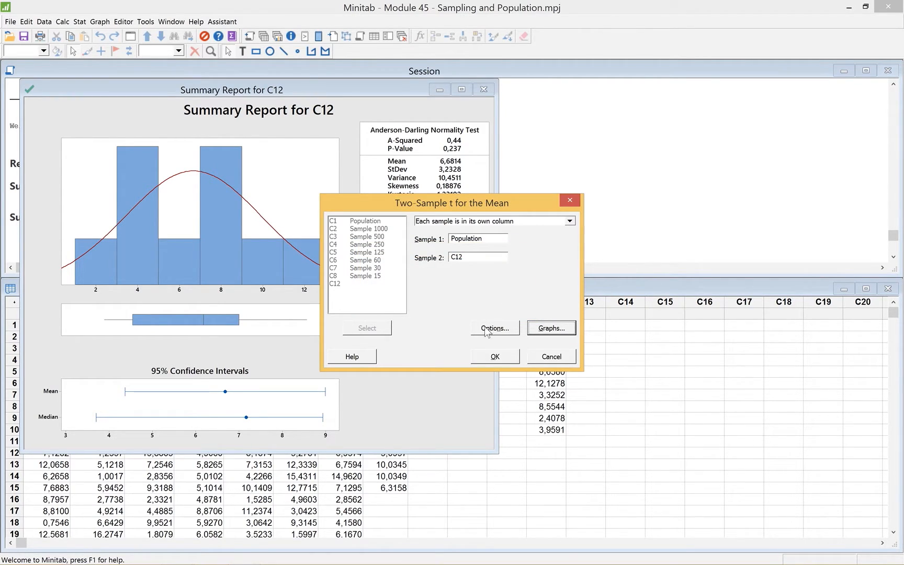
click(494, 357)
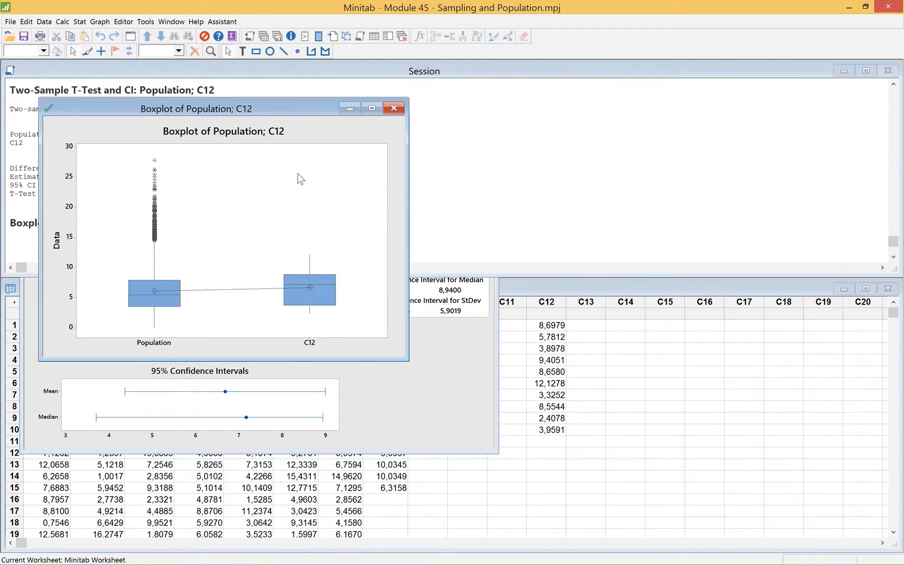
Step: Move the boxplot window clear of the t-test output and compare the Population and C12 boxes
drag(246, 105, 658, 85)
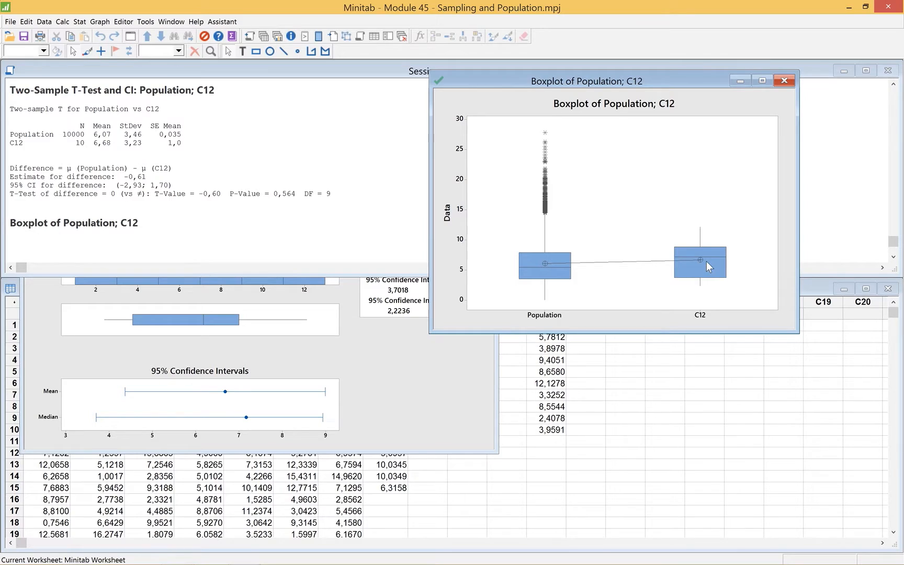
mouse_move(706, 262)
mouse_move(554, 256)
Step: Set up a two-variances test with each sample in its own column, using Population as sample 1
click(78, 24)
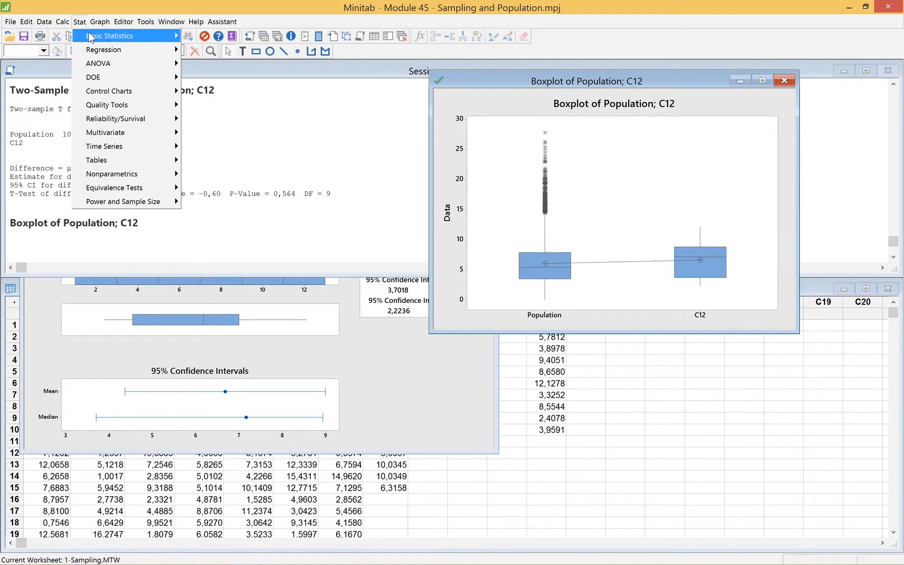
mouse_move(90, 37)
mouse_move(122, 37)
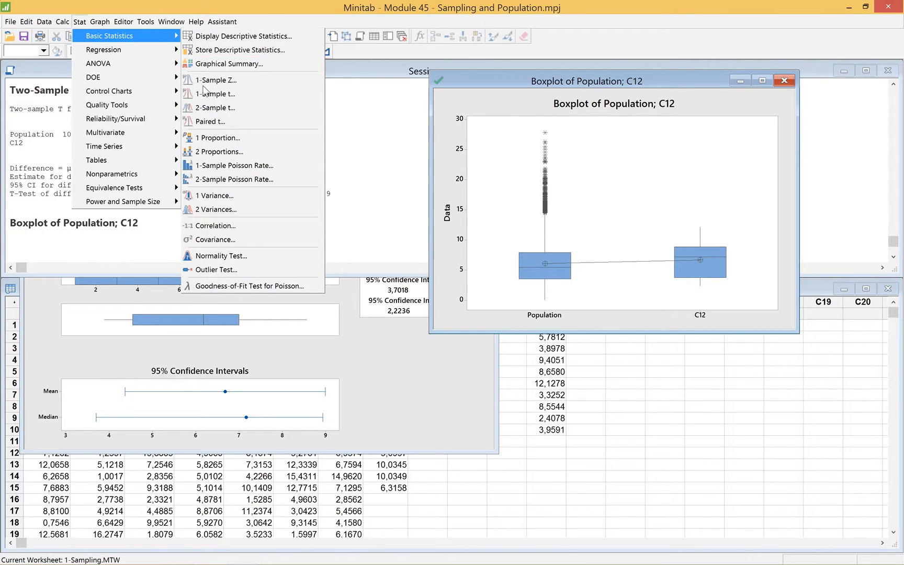
click(244, 208)
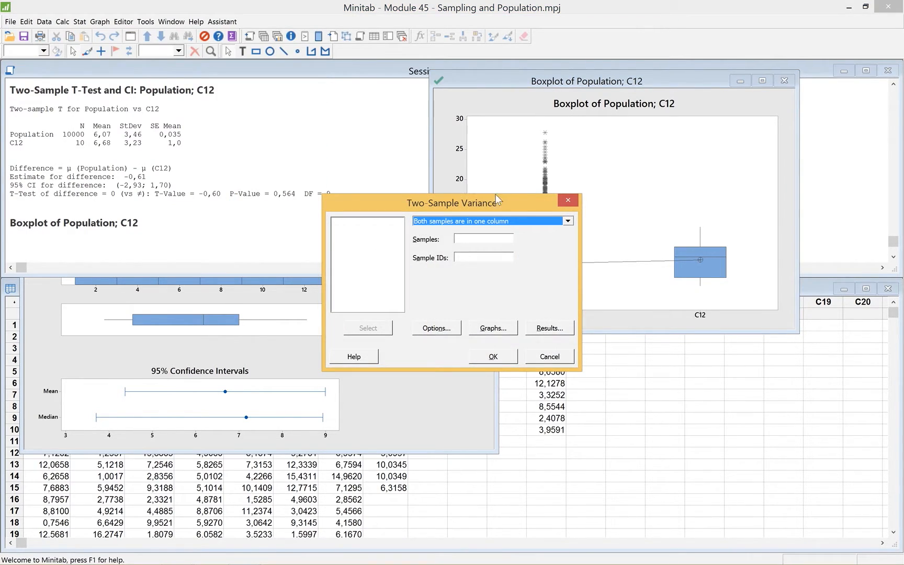
click(567, 221)
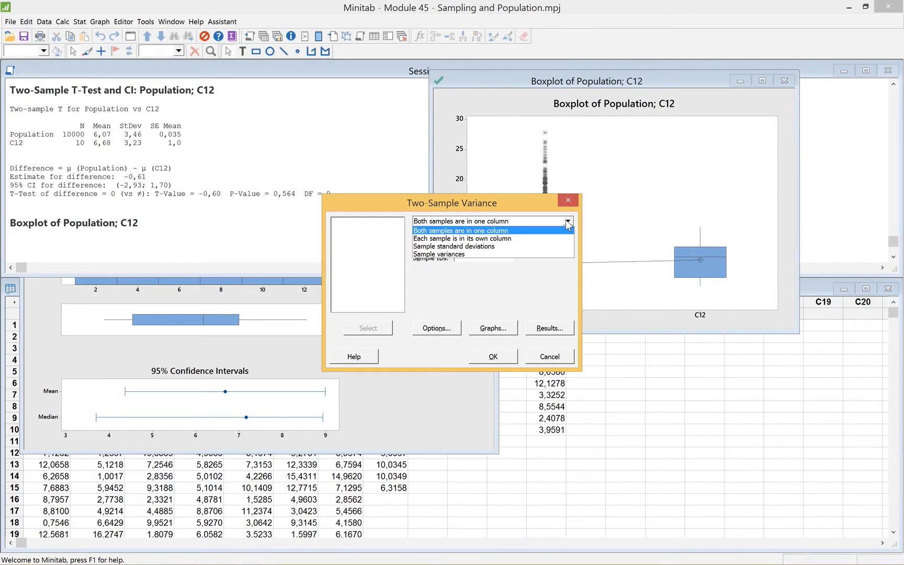
click(512, 238)
click(489, 240)
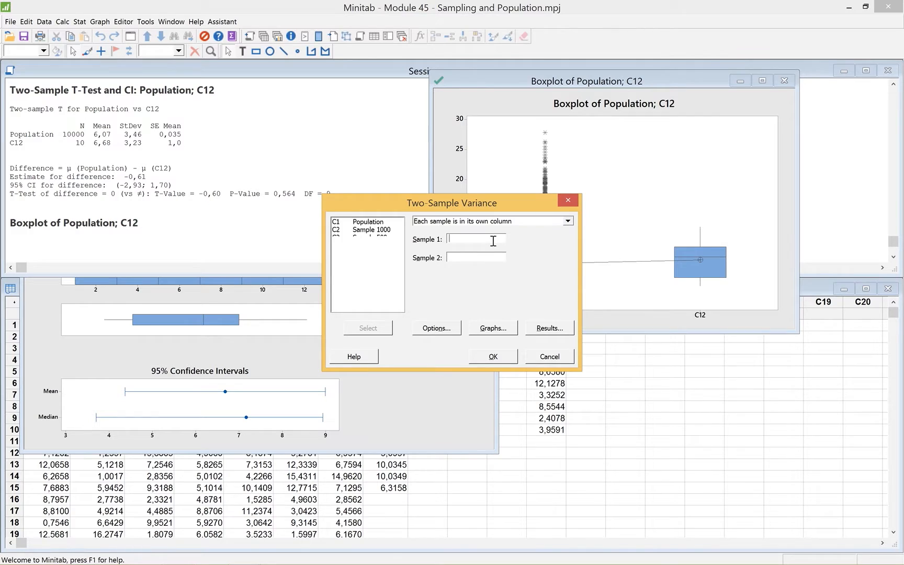
double_click(360, 223)
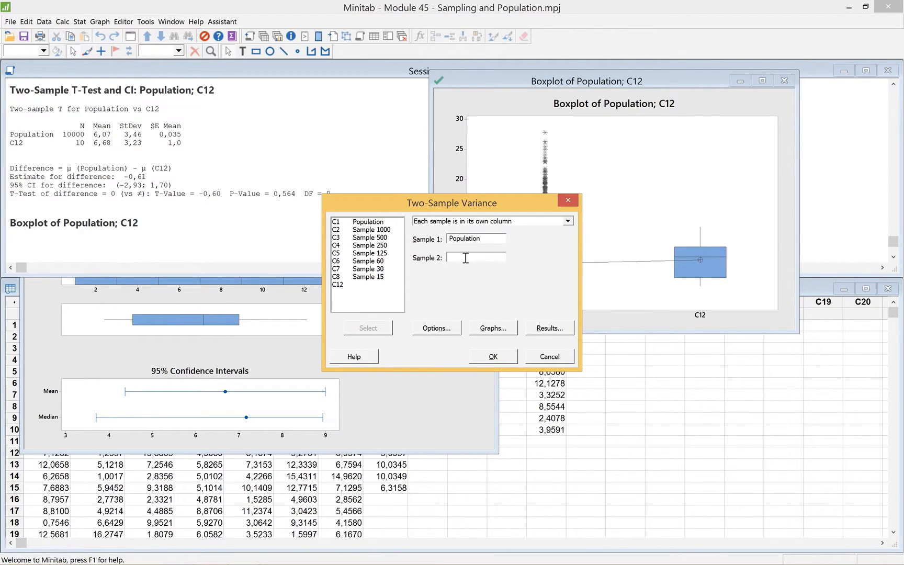
Step: Use C12 as sample 2 in the two-variances test and run it
click(342, 285)
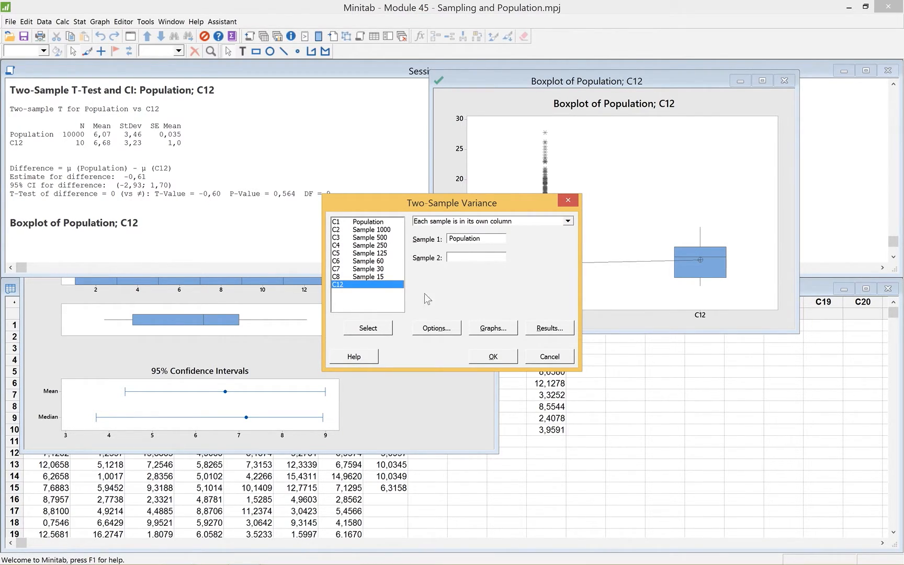
click(492, 360)
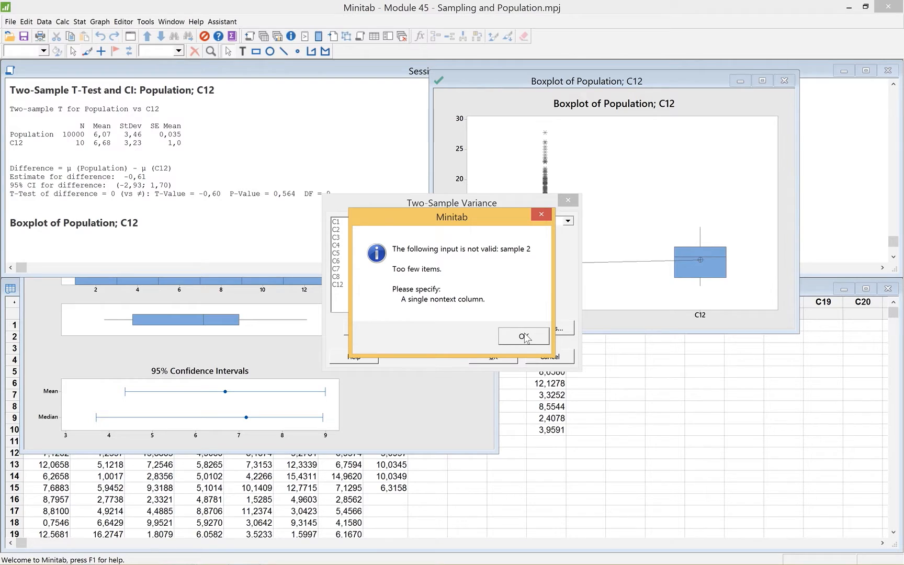
click(519, 337)
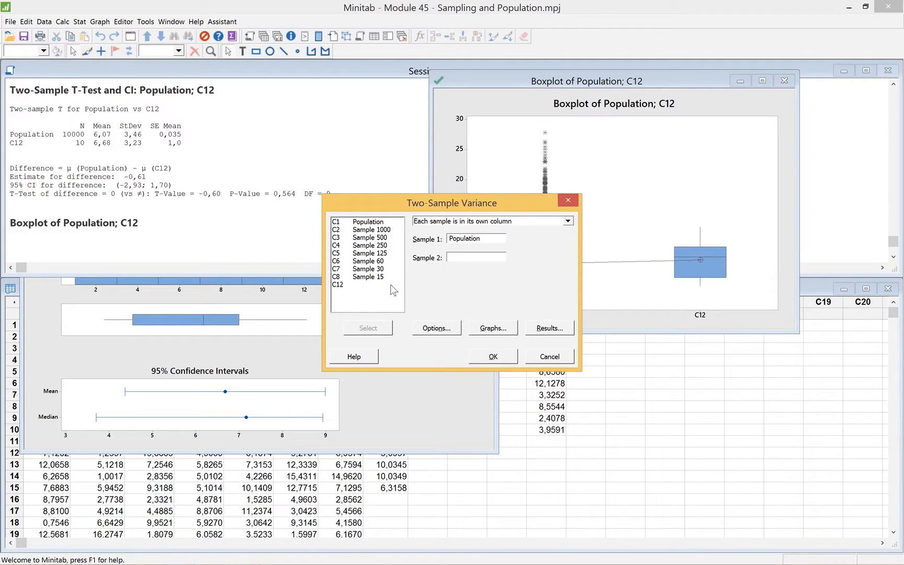
double_click(340, 285)
click(497, 358)
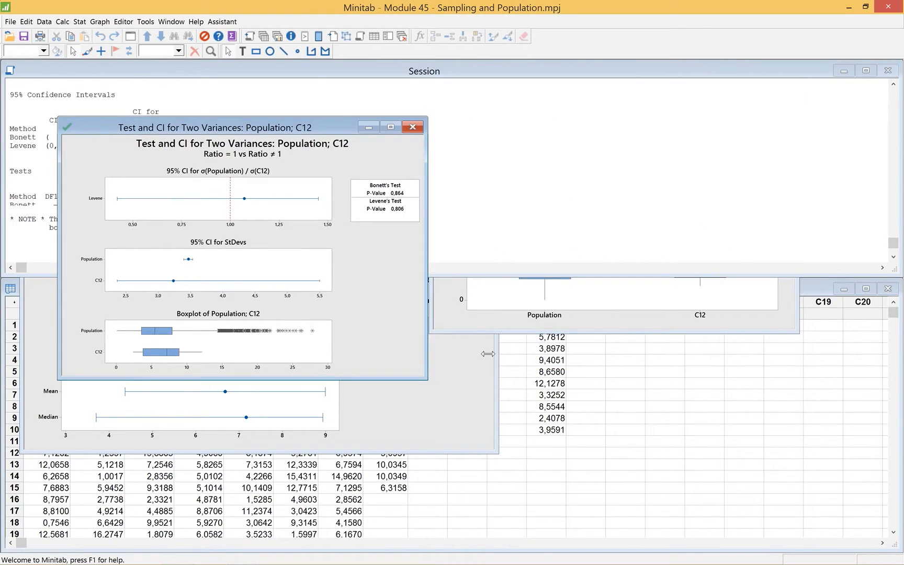
Step: Enlarge the two-variances graph of Population and C12 to compare its confidence intervals and boxplots, and close the graph
drag(233, 132, 605, 112)
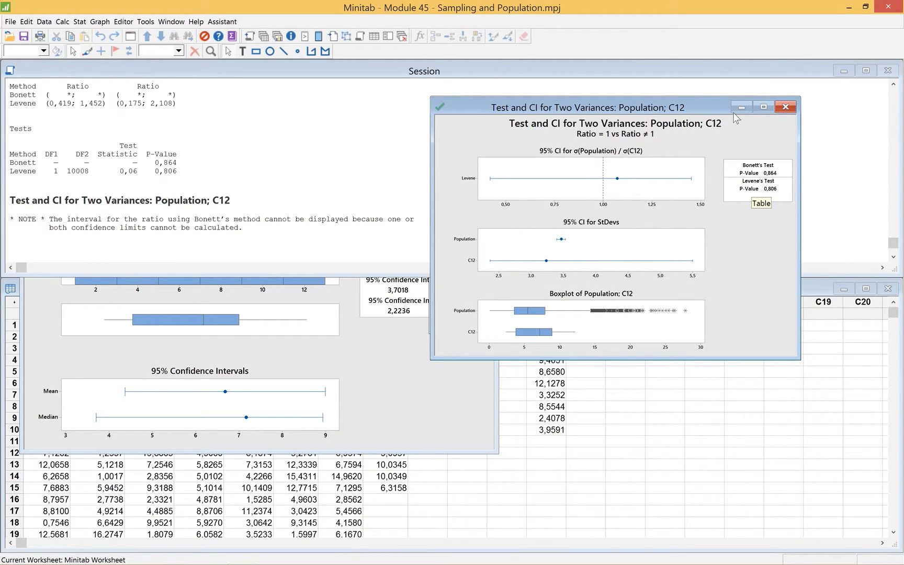
click(763, 107)
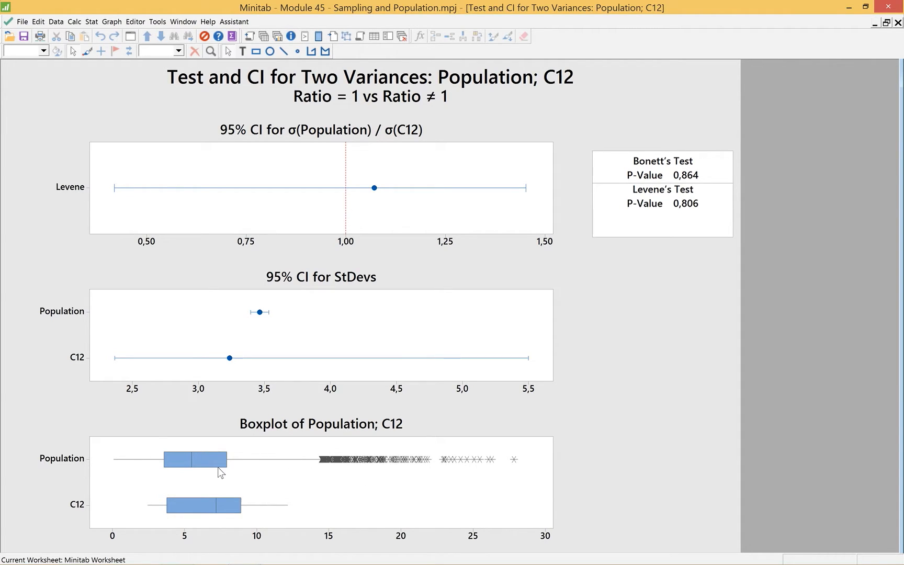
mouse_move(198, 471)
click(880, 25)
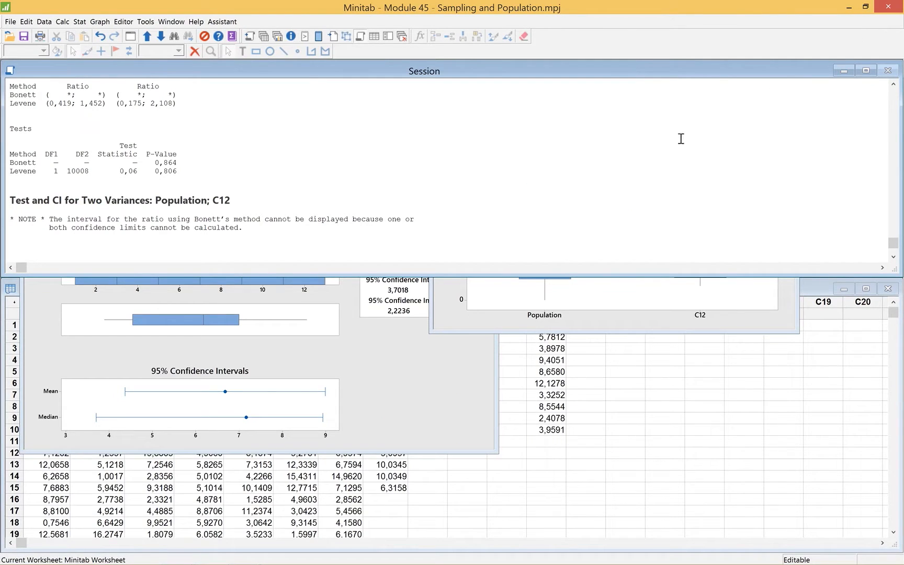
Step: Create a graphical summary of the Sample 1000 column at a 95,0 confidence level
click(489, 475)
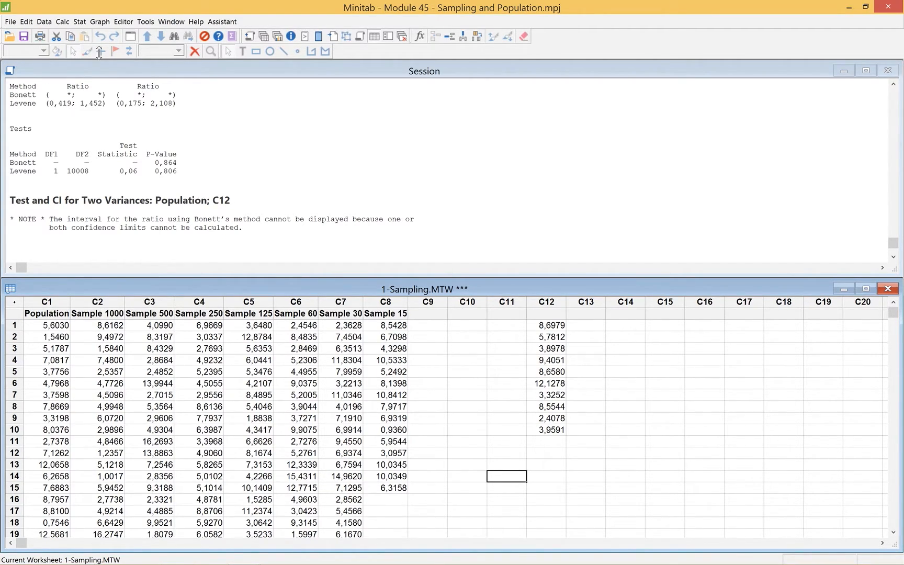
click(100, 22)
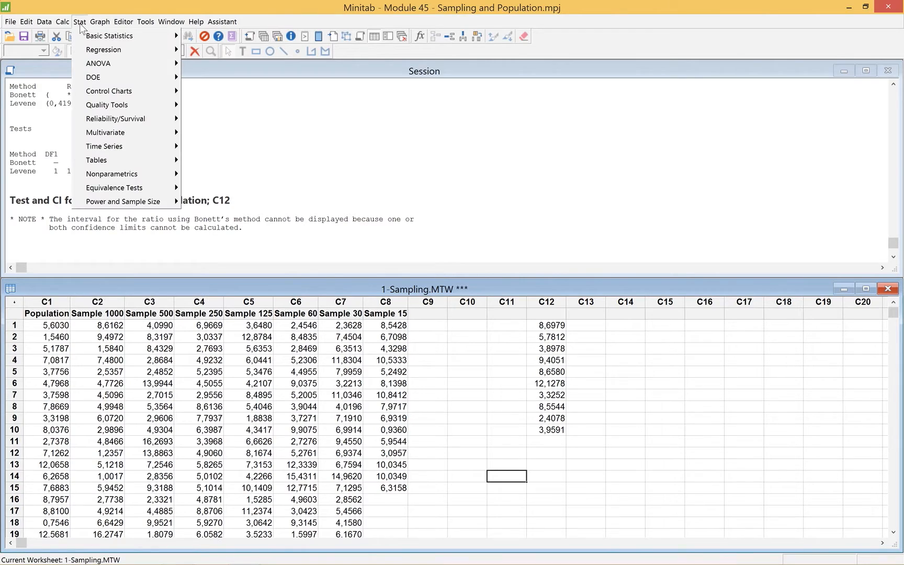
click(80, 24)
click(80, 23)
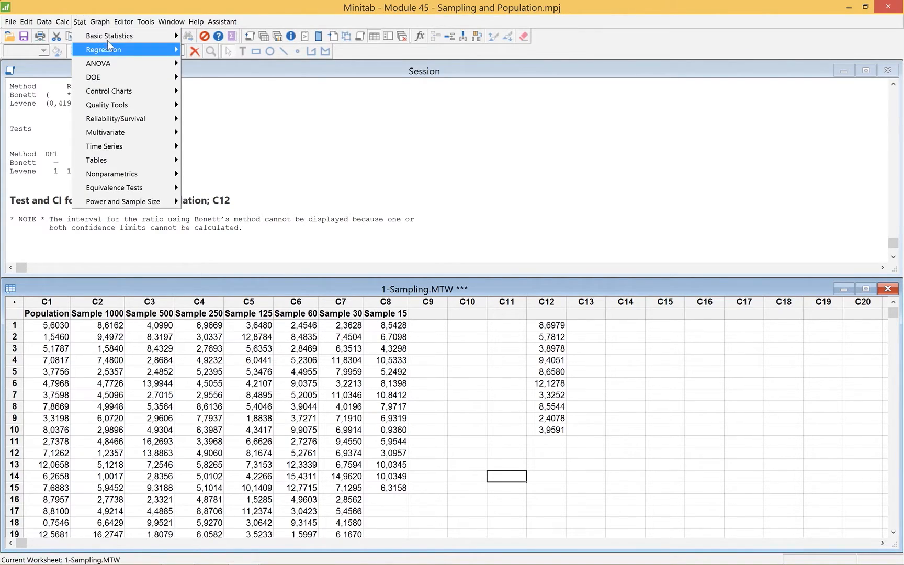
mouse_move(131, 36)
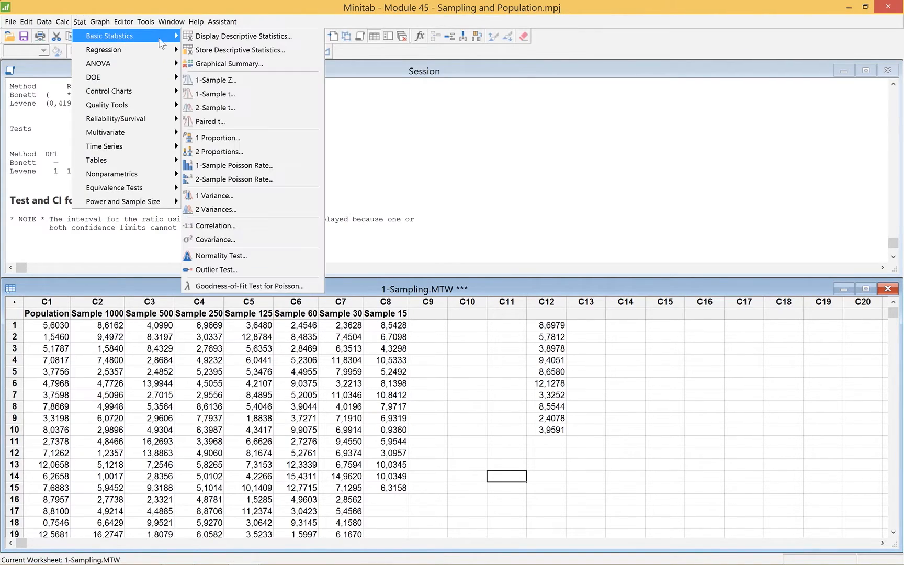
click(251, 64)
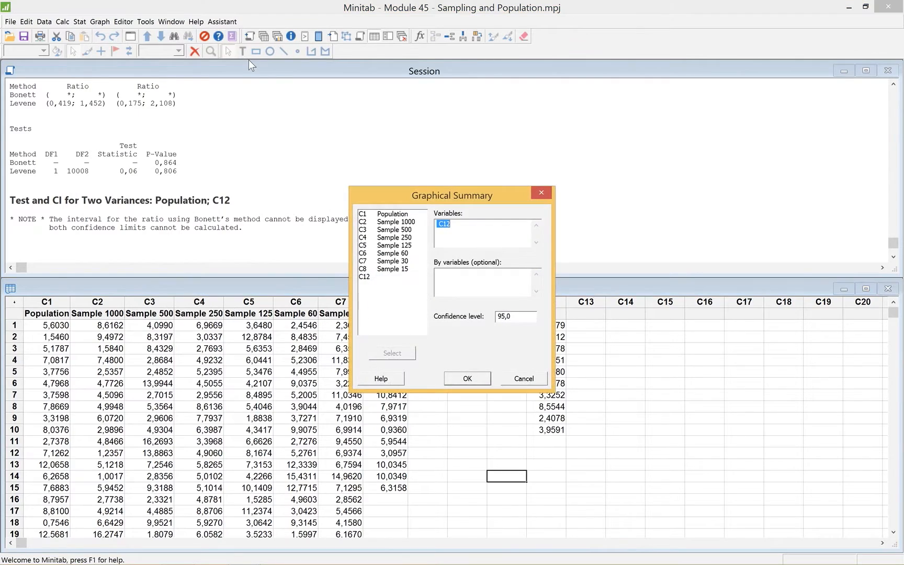
click(408, 223)
double_click(408, 224)
click(471, 380)
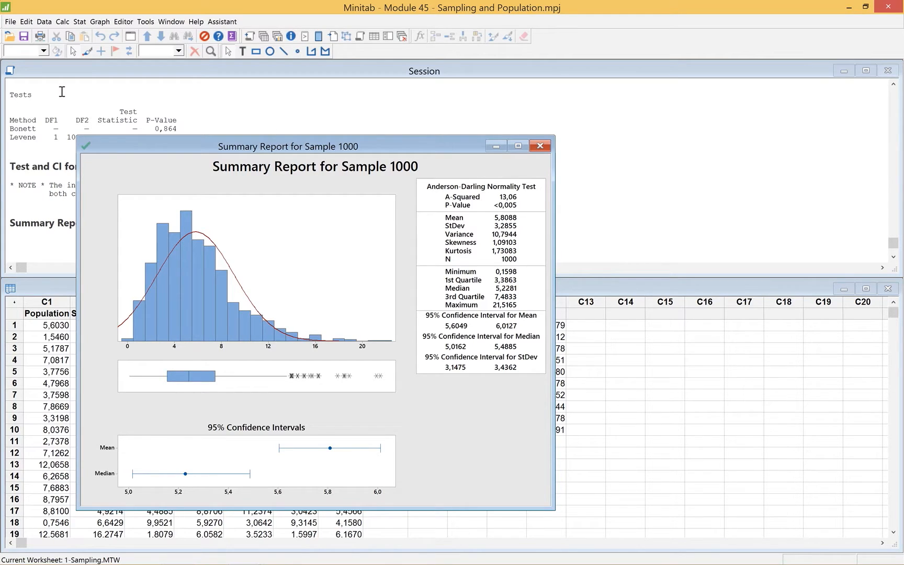
Step: Set up a two-sample t-test of Population against Sample 1000 by replacing C12 as sample 2
click(80, 22)
mouse_move(89, 37)
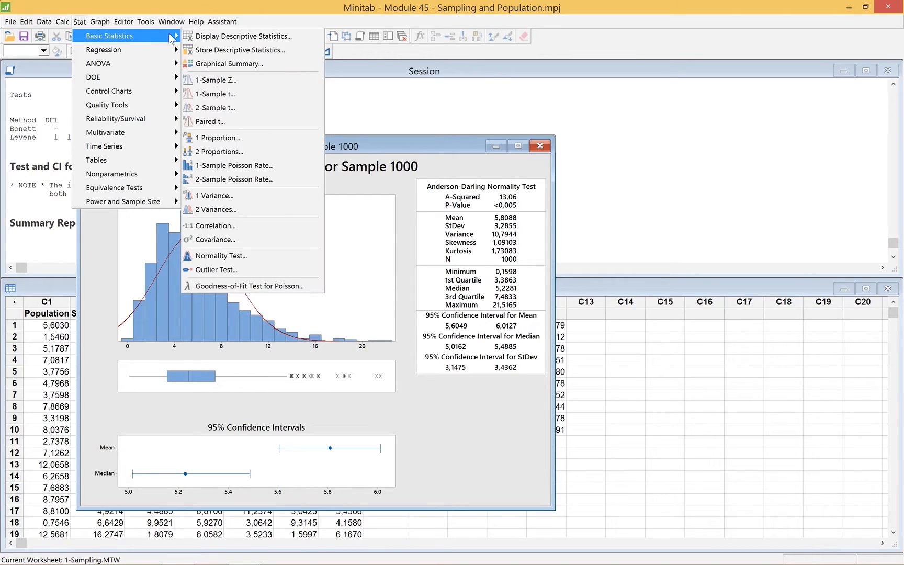
click(226, 107)
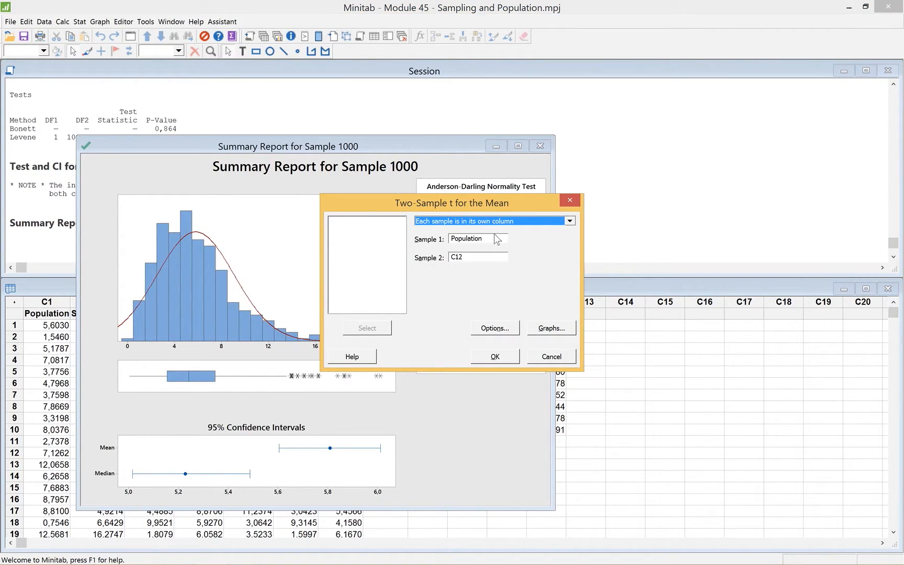
click(494, 259)
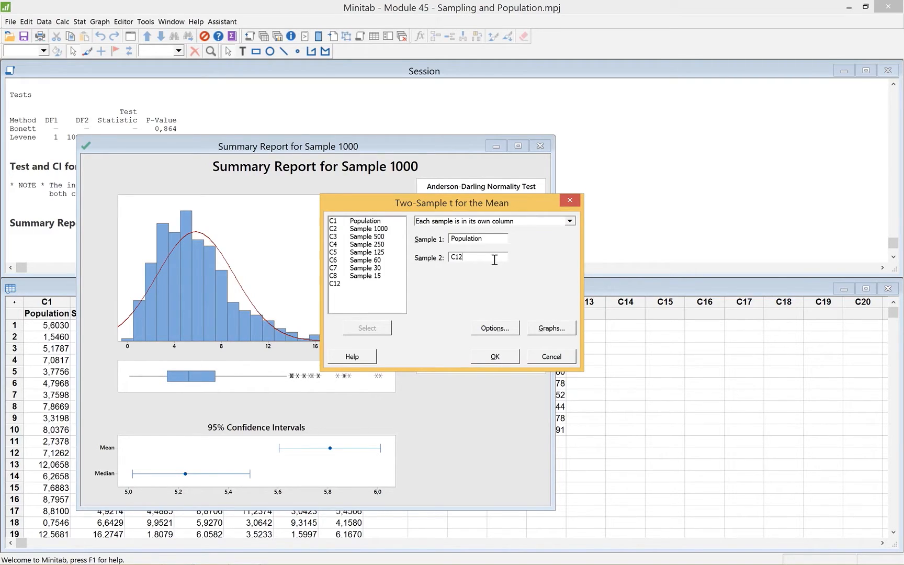
key(BackSpace)
key(BackSpace)
double_click(383, 229)
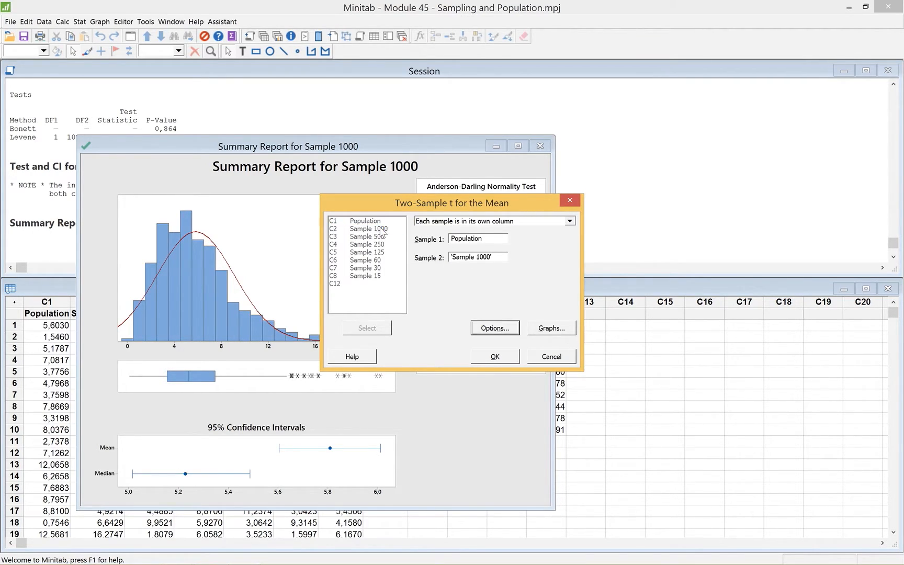
Step: Run the t-test of Population and Sample 1000 with a boxplot, and move the boxplot window clear of the output
click(545, 329)
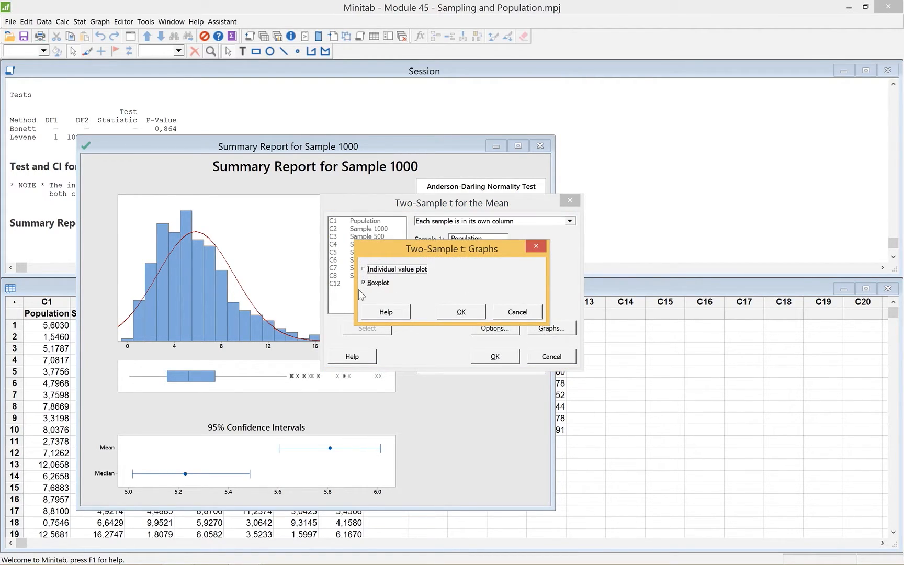
click(461, 313)
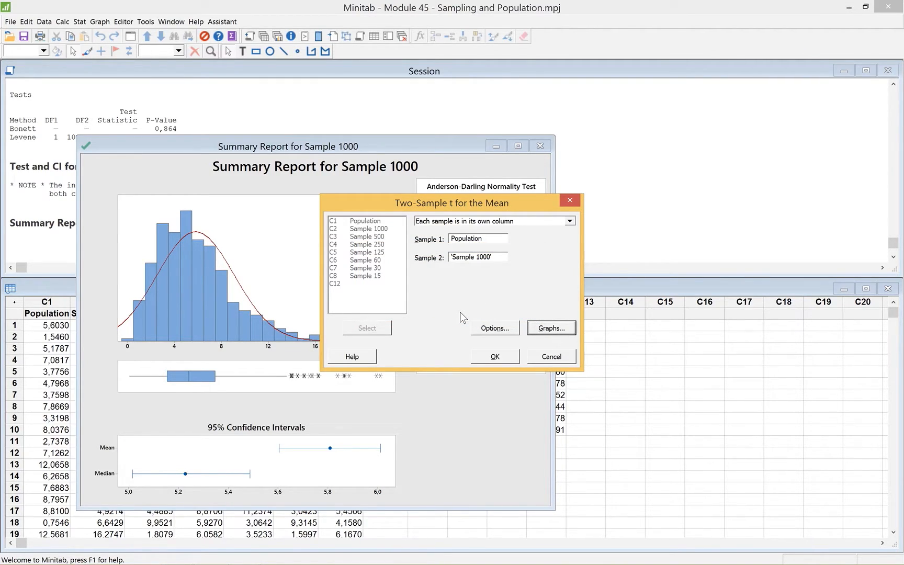
click(495, 357)
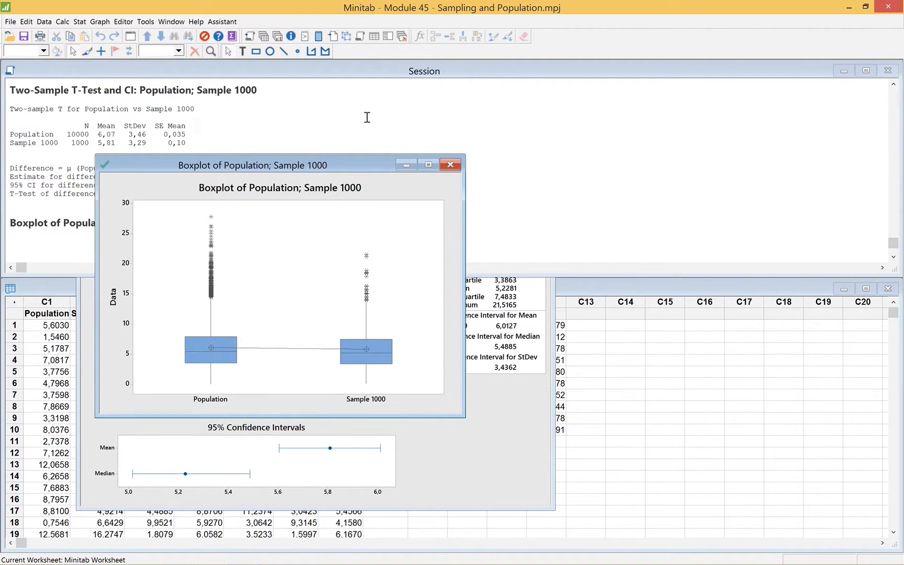
drag(261, 166, 575, 61)
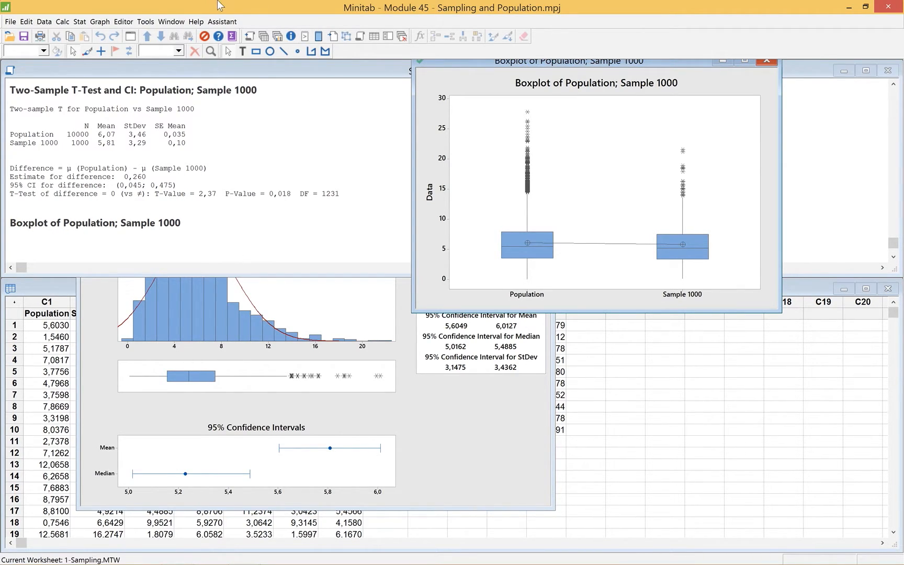
Step: Run a two-variances test with Population as sample 1 and Sample 1000 replacing C12 as sample 2
click(77, 22)
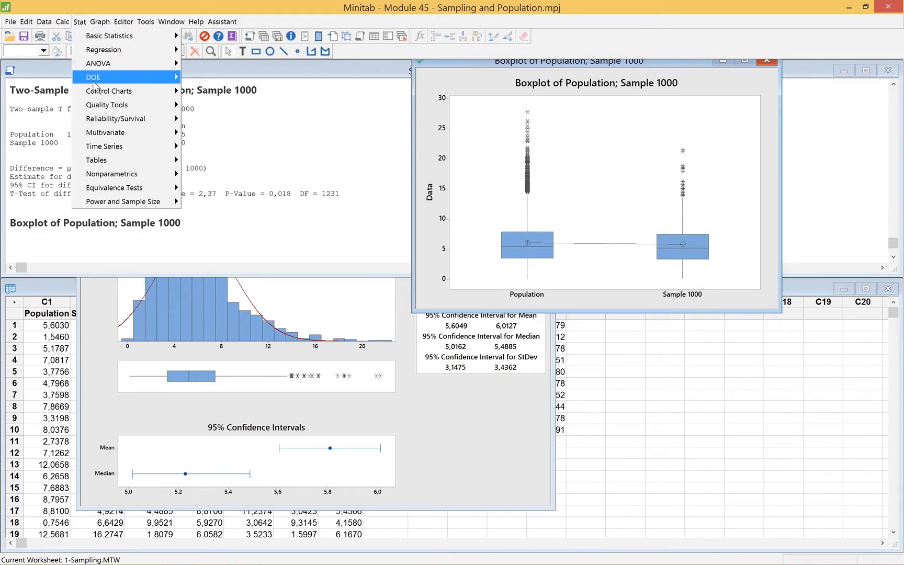
mouse_move(160, 36)
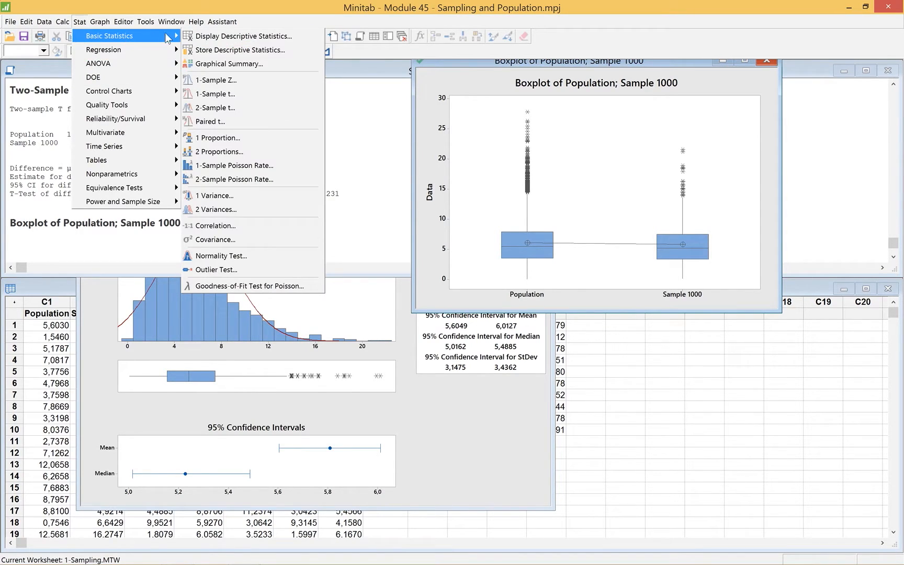
click(245, 210)
drag(461, 257, 443, 257)
key(BackSpace)
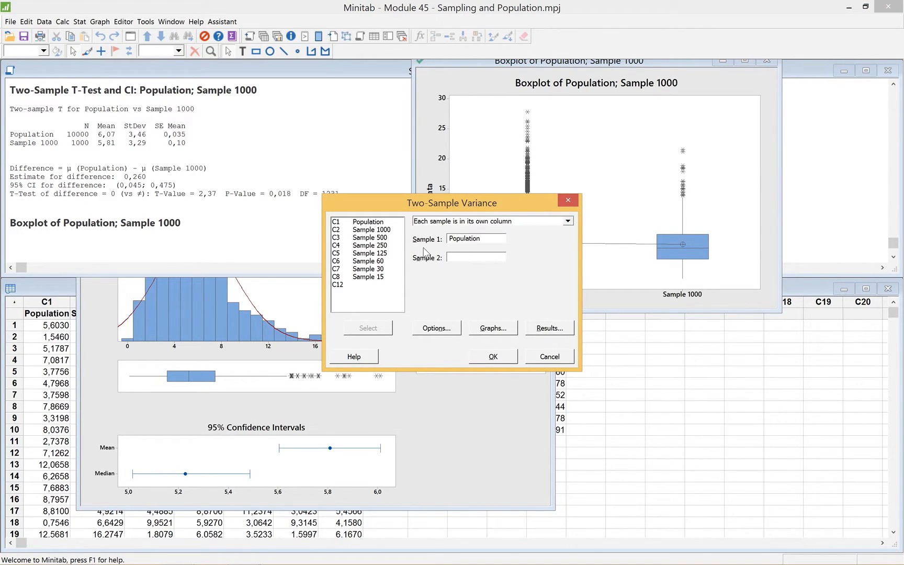
double_click(382, 231)
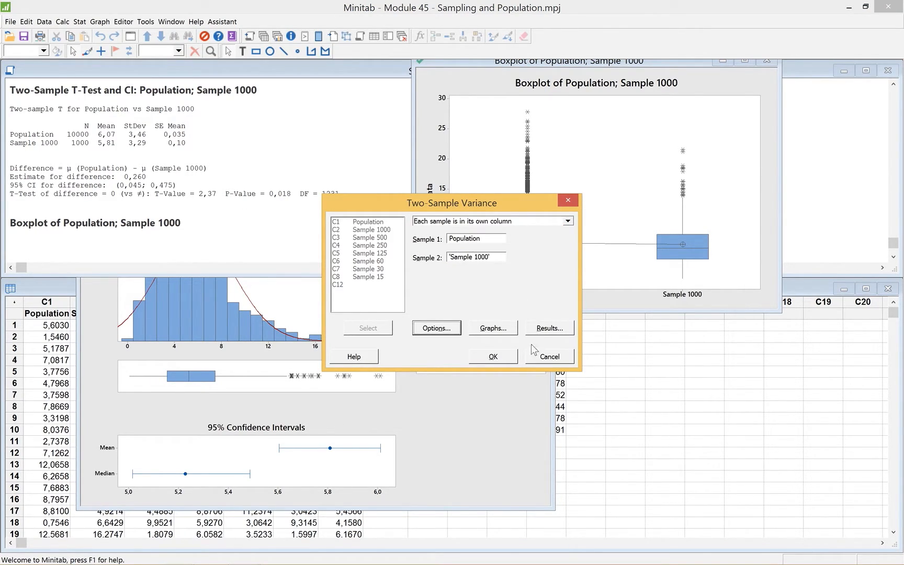
click(494, 356)
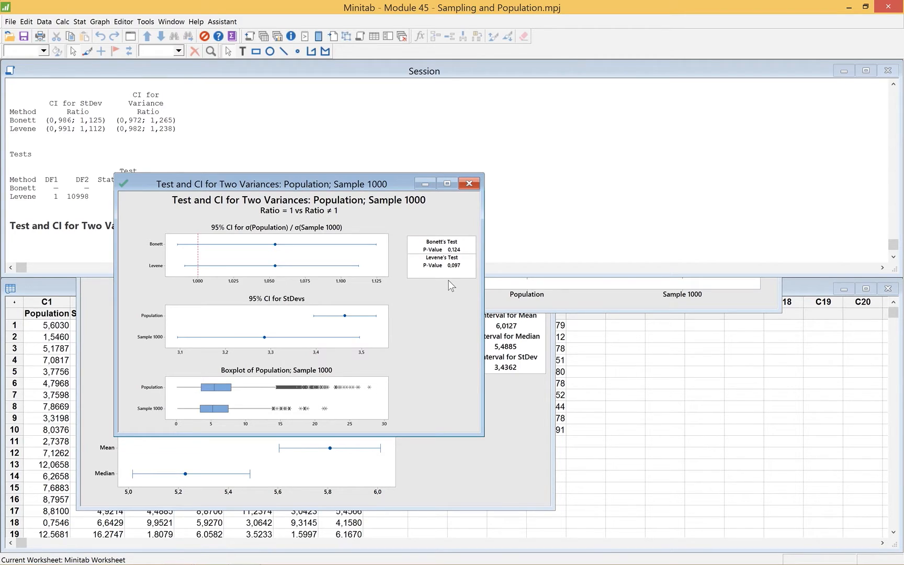
Step: Bring the summary report for Sample 1000 to the front and move it clear of the variance test output
click(495, 225)
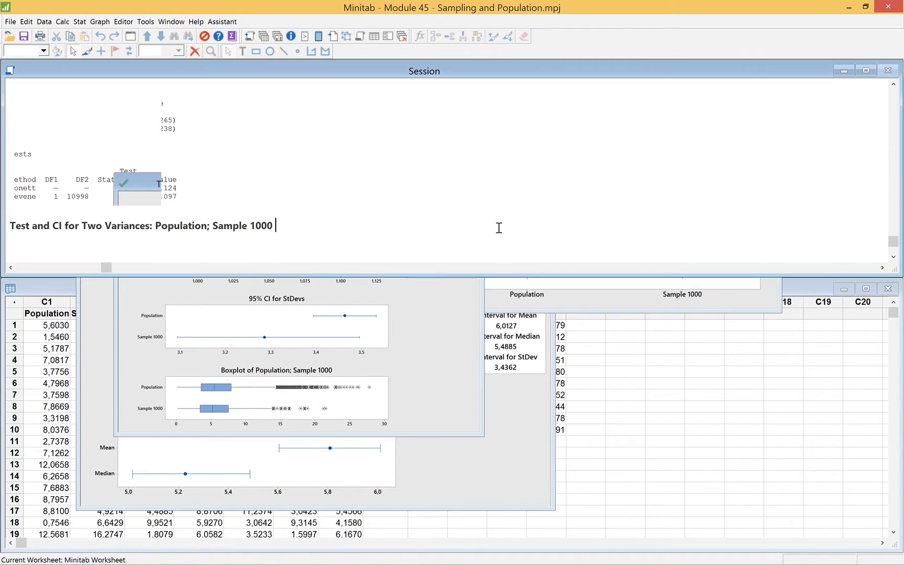
click(521, 450)
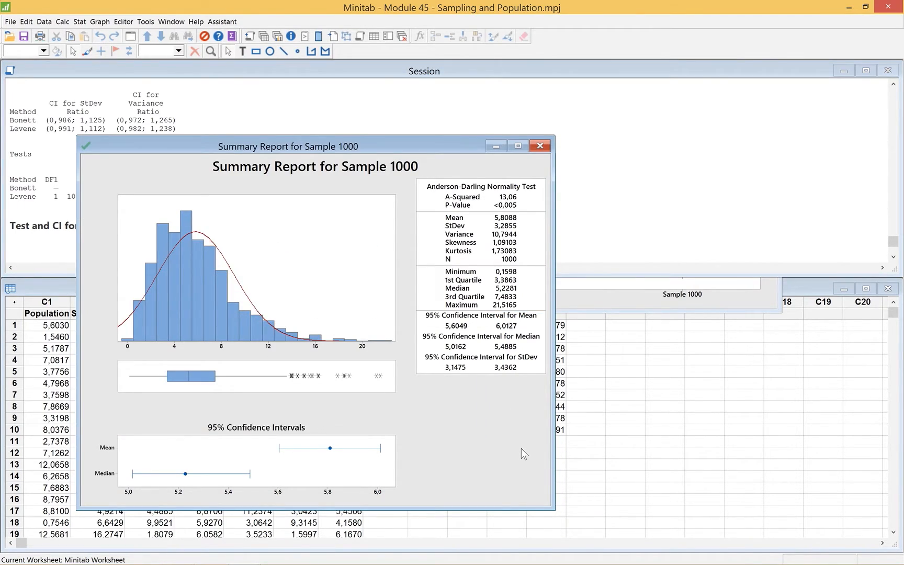
drag(293, 141, 443, 105)
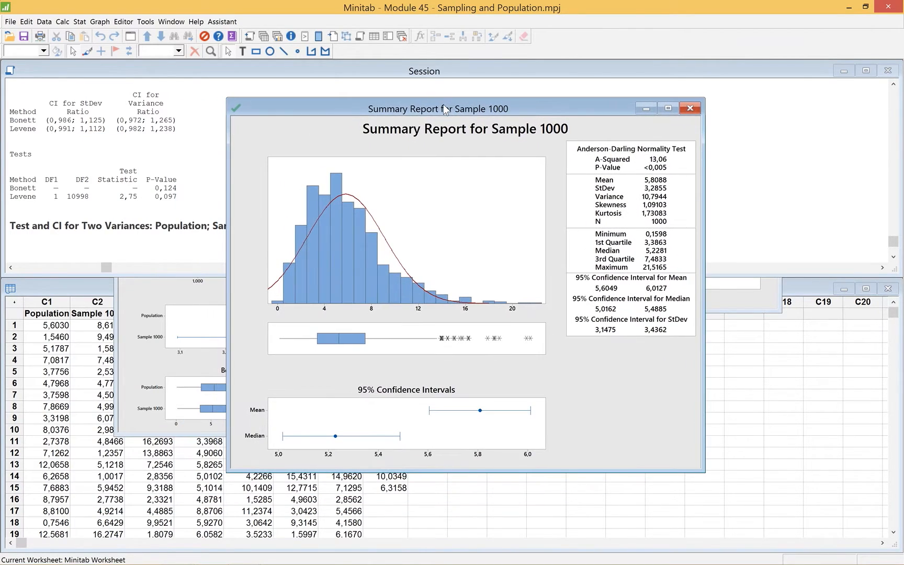
Step: Minimize the Sample 1000 summary report and create a graphical summary of Sample 125
click(645, 108)
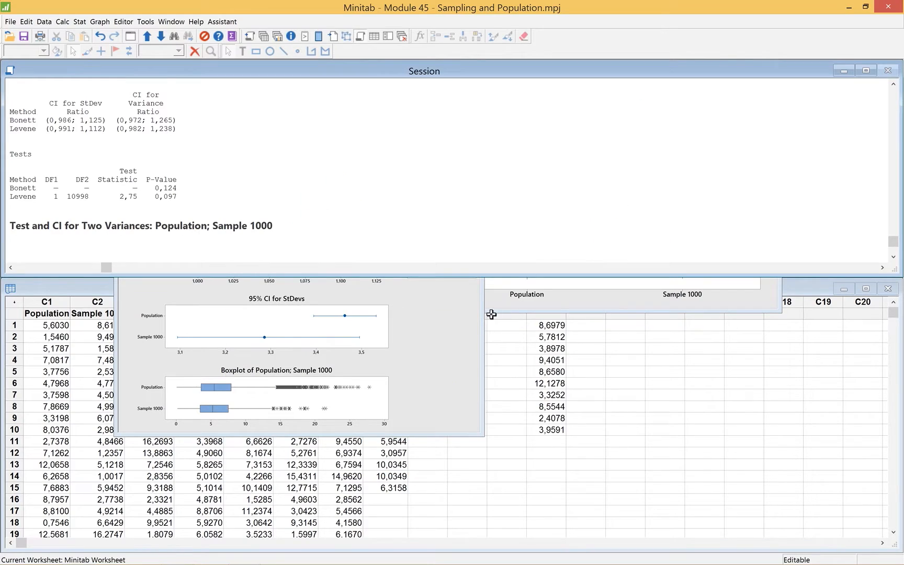
click(424, 181)
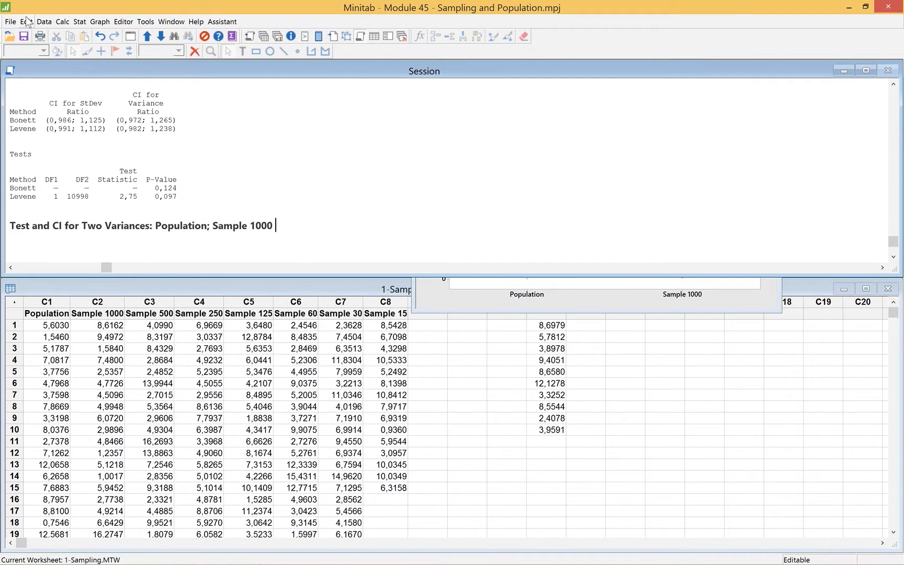
click(79, 22)
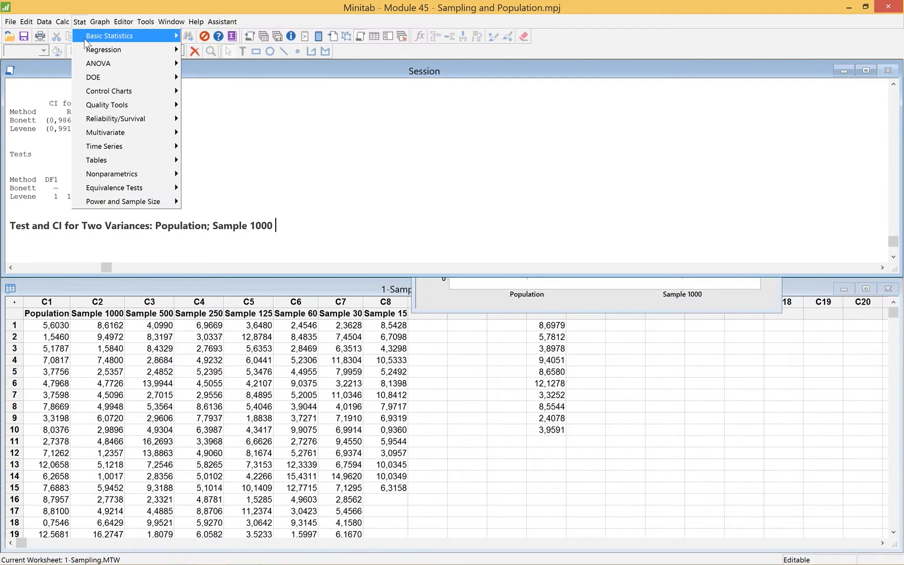
mouse_move(85, 42)
click(227, 66)
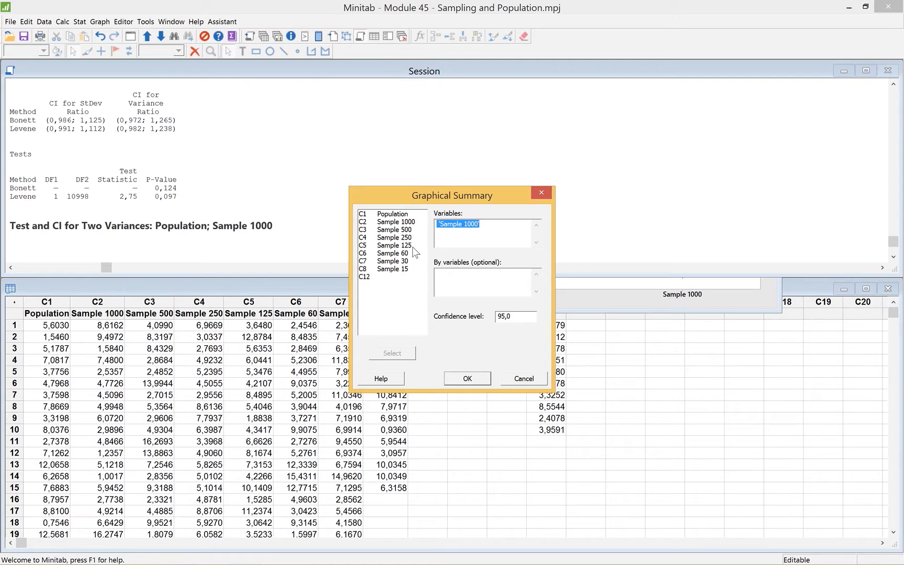
double_click(402, 245)
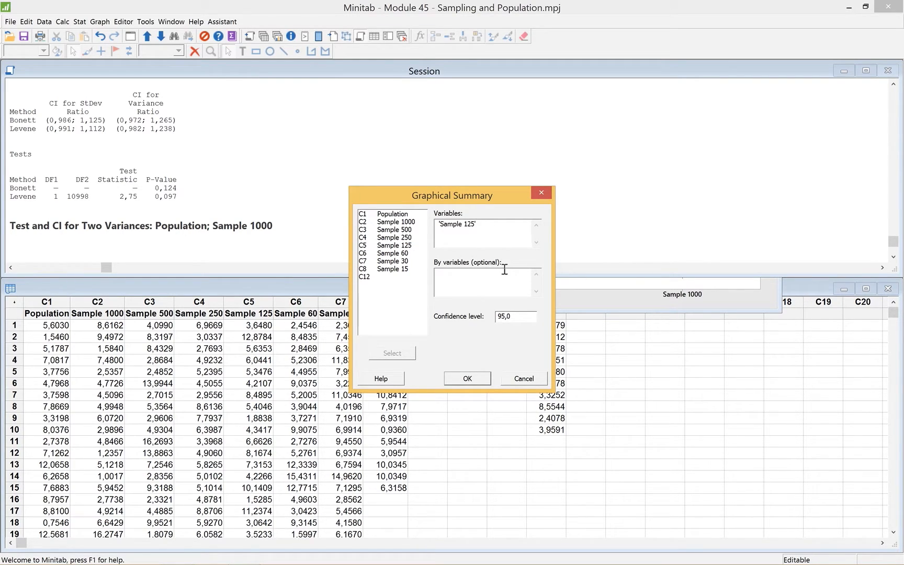
click(463, 381)
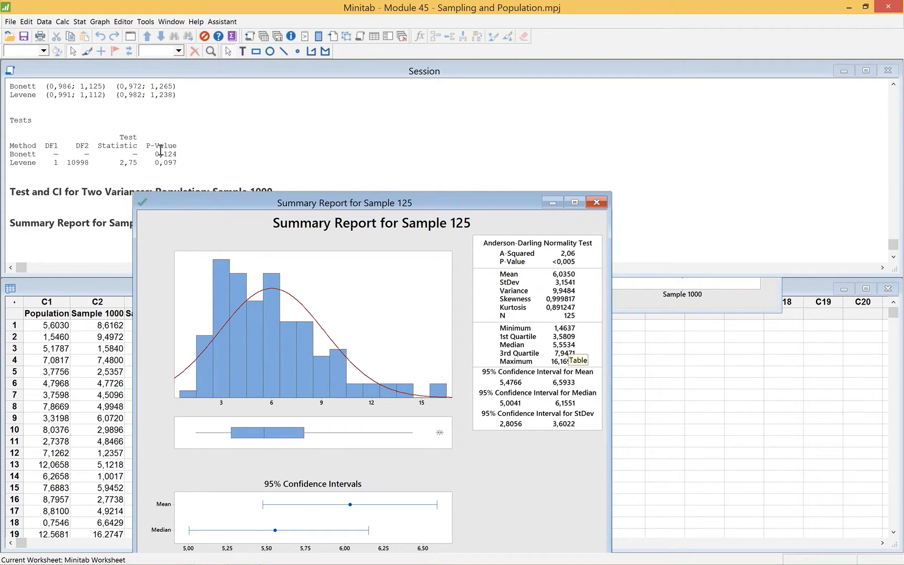
Step: Run a two-sample t-test of Population against Sample 125 and move its boxplot clear of the test output
click(80, 22)
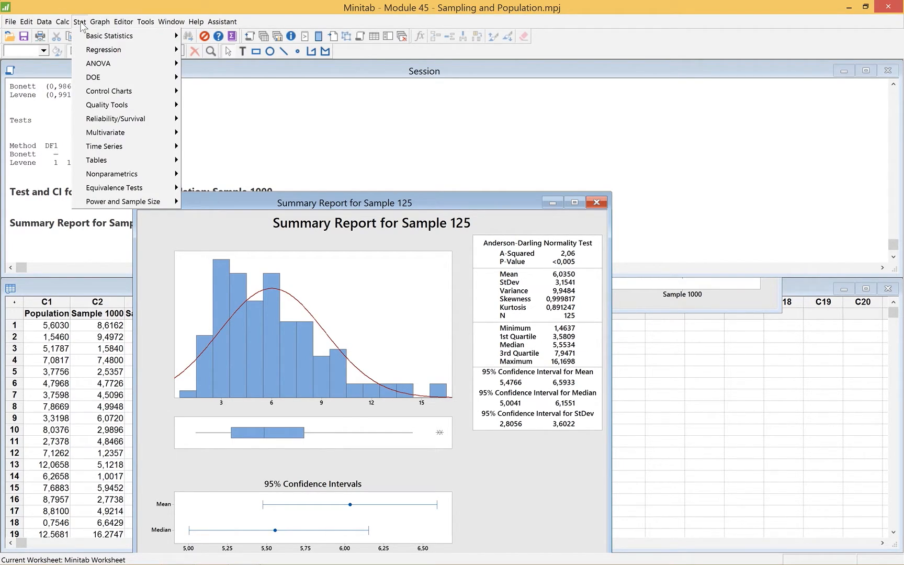
mouse_move(173, 35)
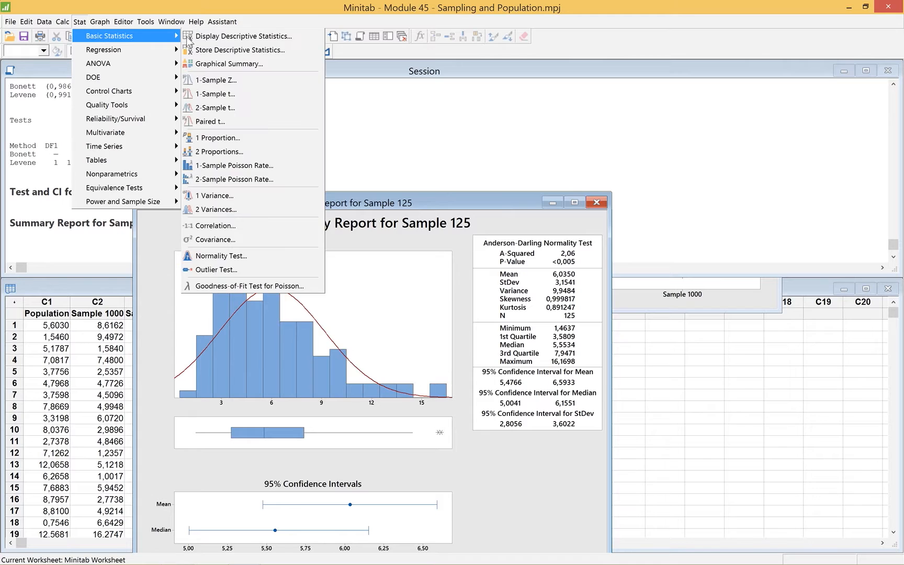
click(237, 107)
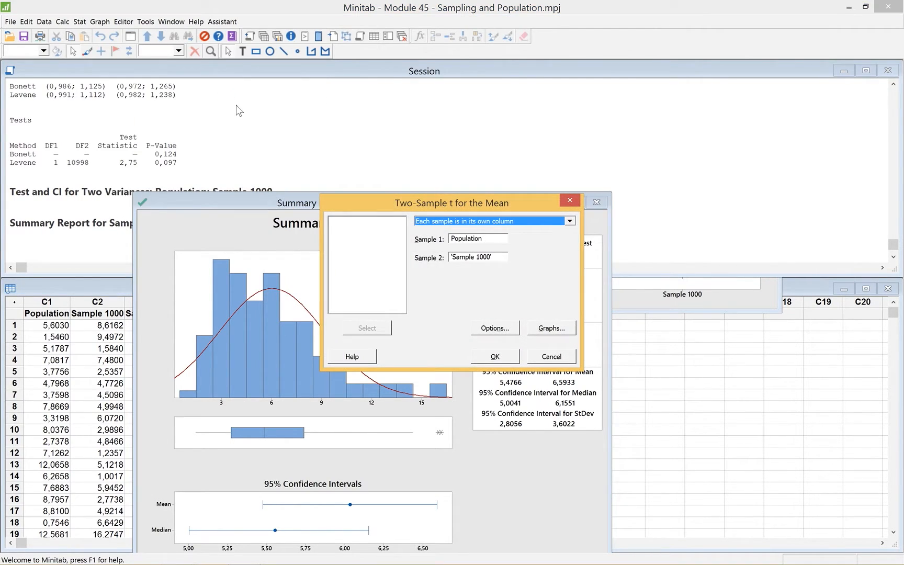
drag(498, 256, 402, 257)
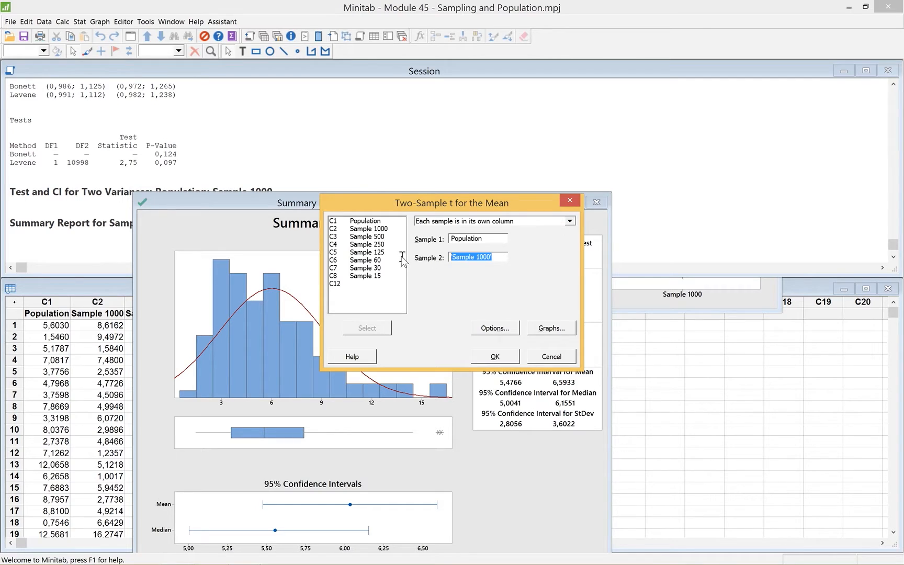
click(366, 253)
double_click(366, 253)
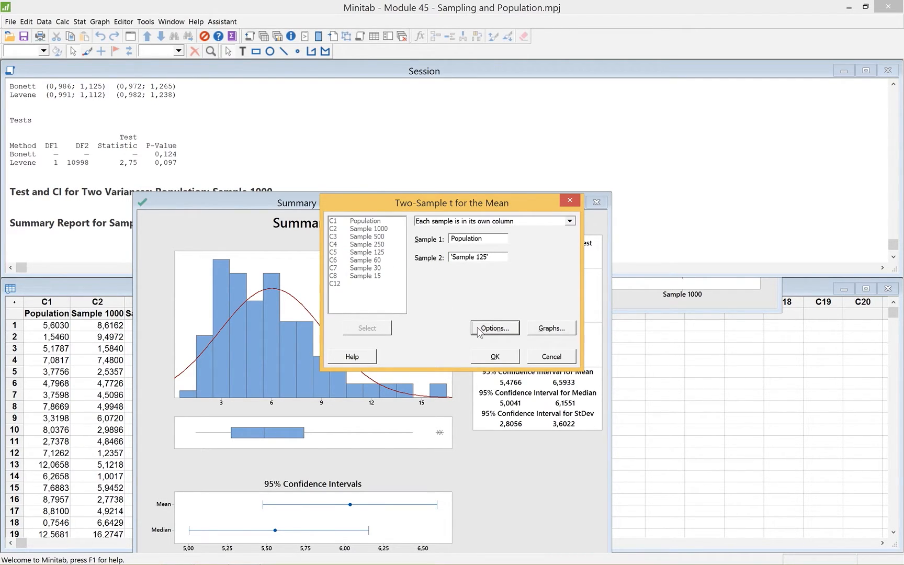
click(487, 355)
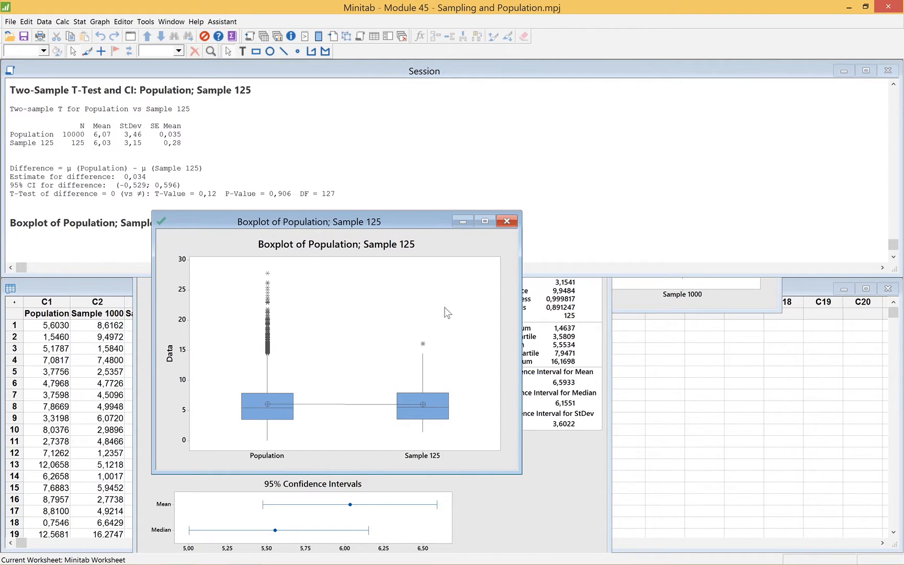
drag(338, 224, 589, 114)
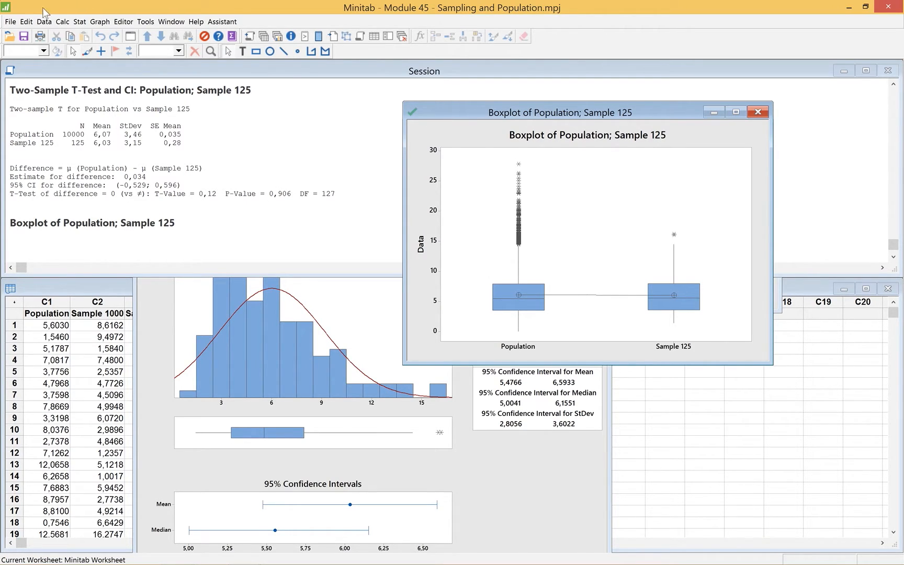
Step: Run a two-variances test of Population against Sample 125 and move its graph clear of the test output
click(79, 22)
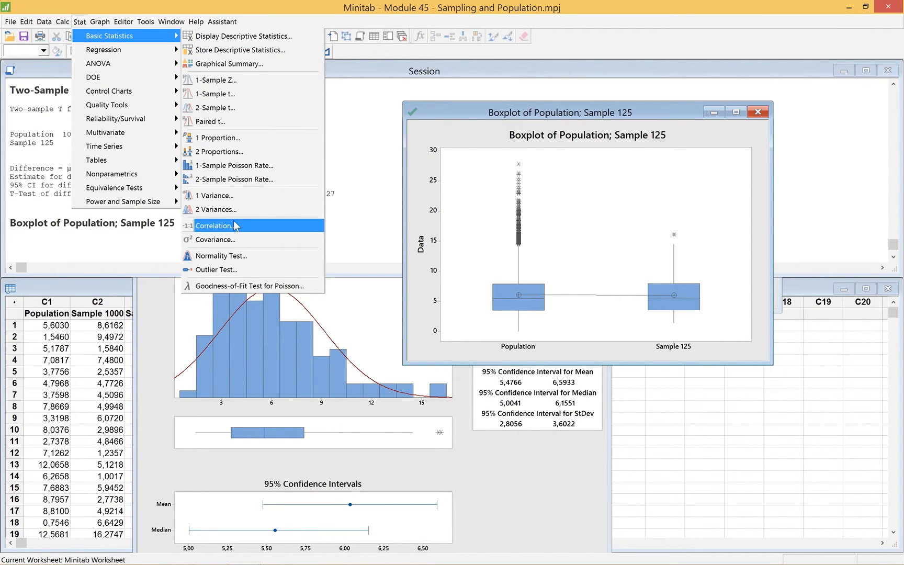
click(217, 209)
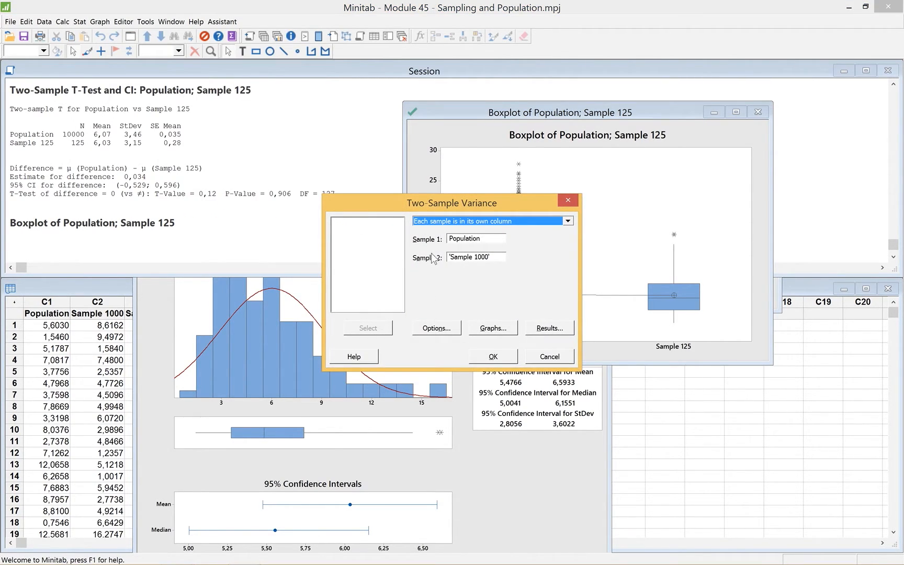
click(498, 258)
double_click(497, 258)
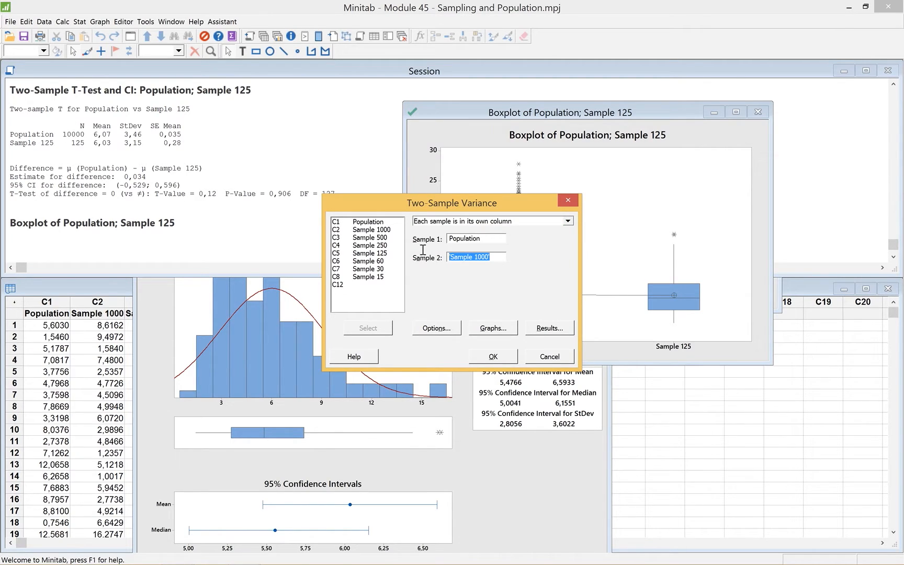
click(379, 254)
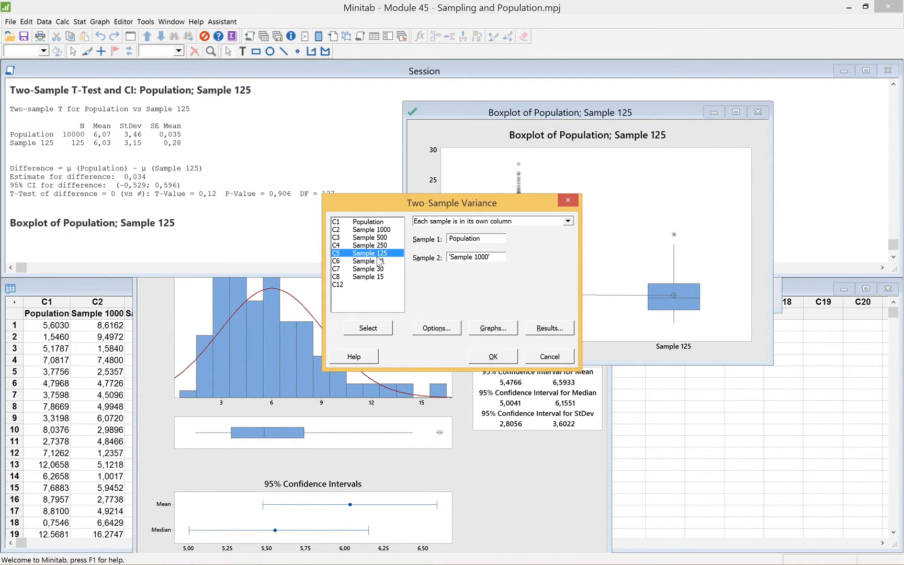
double_click(495, 257)
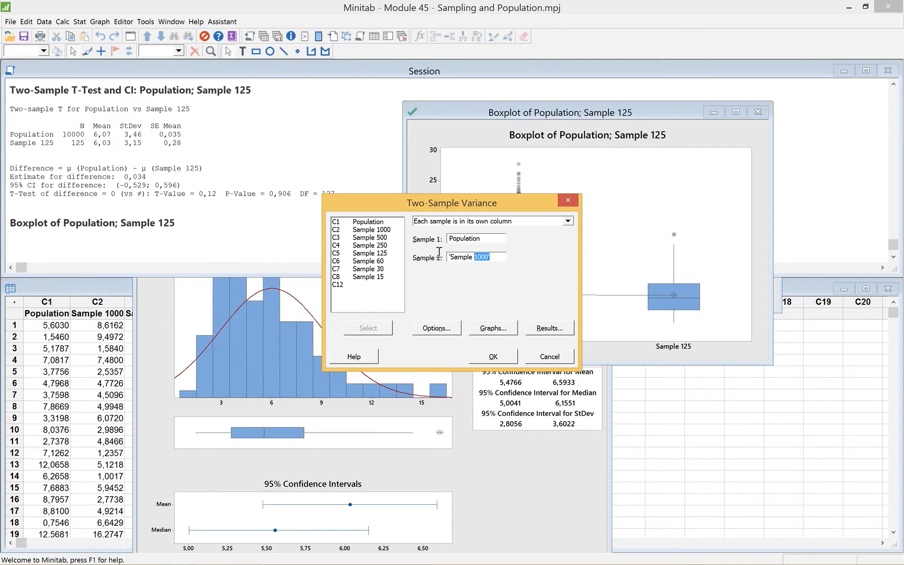
key(Delete)
double_click(376, 254)
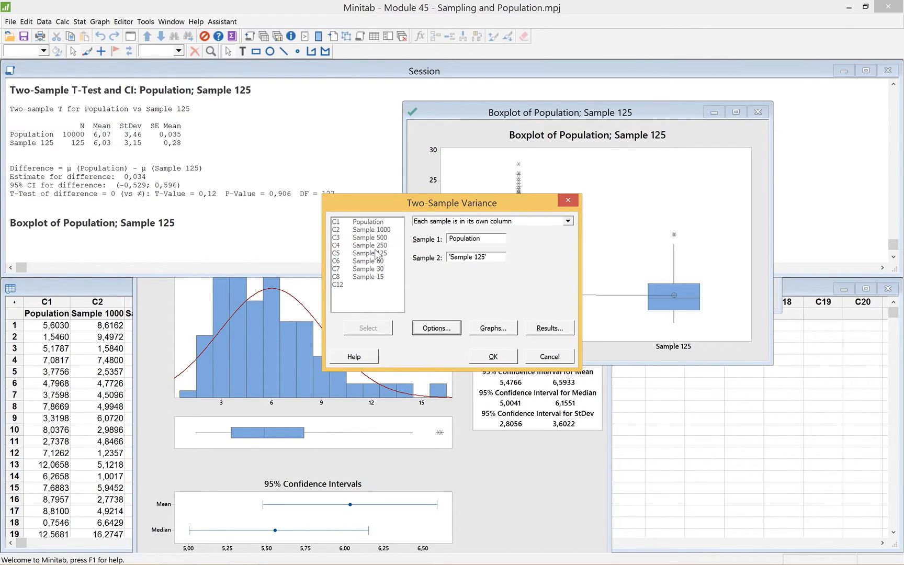
click(492, 357)
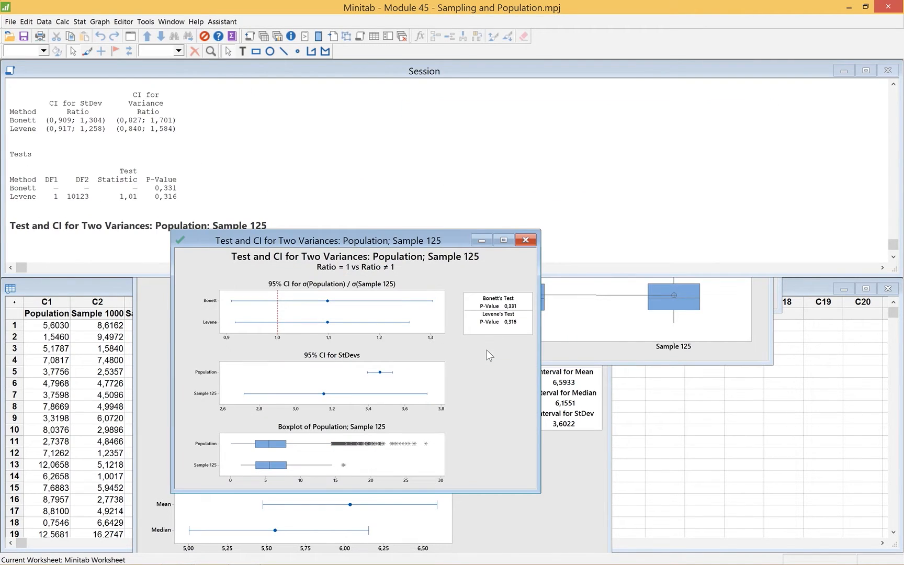
drag(336, 234, 519, 103)
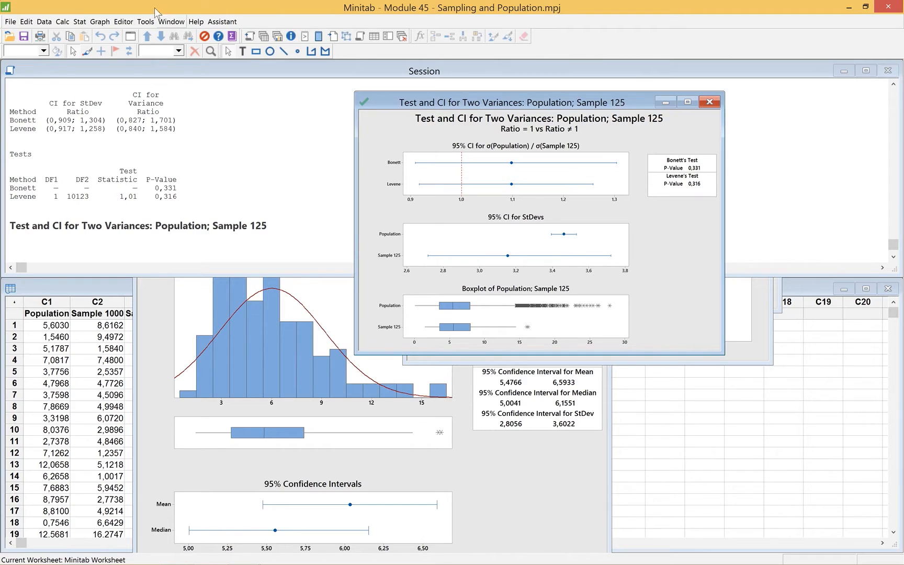
Step: Create a graphical summary of Sample 30 and move the report up so that all of it fits on screen
click(79, 23)
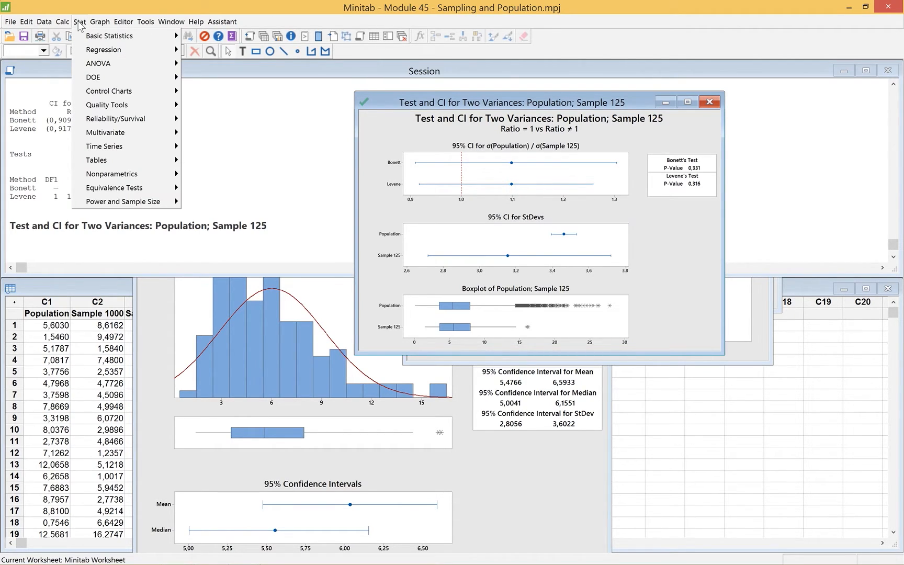
mouse_move(90, 38)
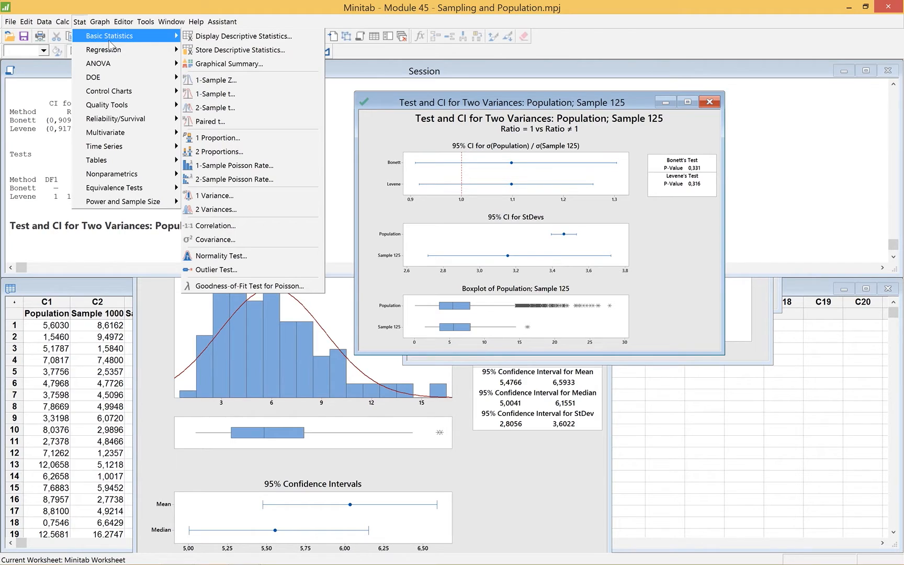
click(218, 64)
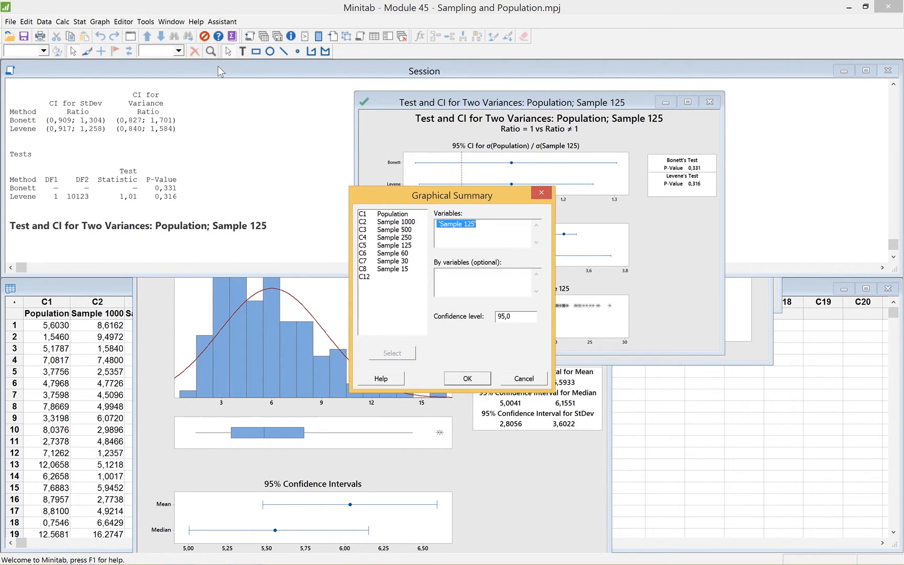
double_click(392, 261)
click(464, 379)
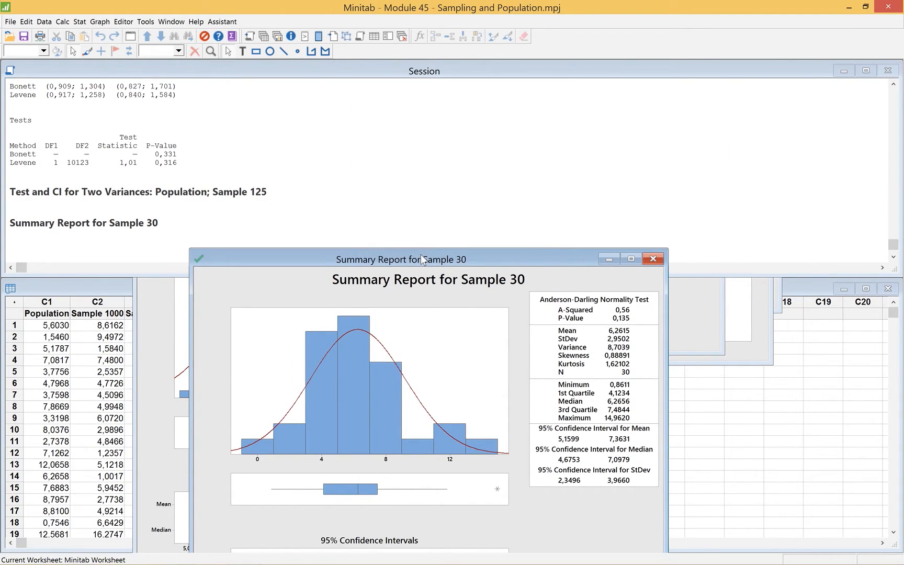
drag(422, 254, 494, 96)
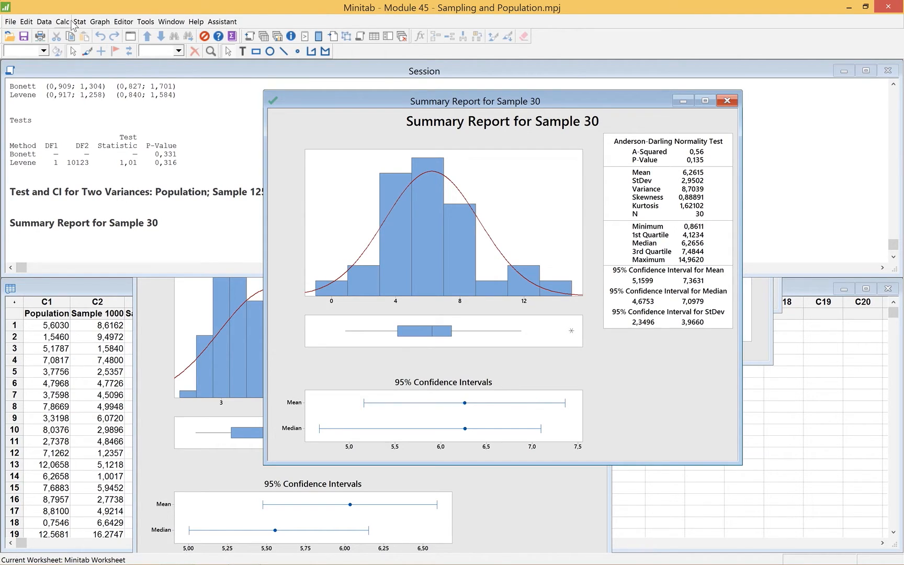
Step: Run a two-sample t-test of Population against Sample 30 and move its boxplot clear of the test output
click(99, 22)
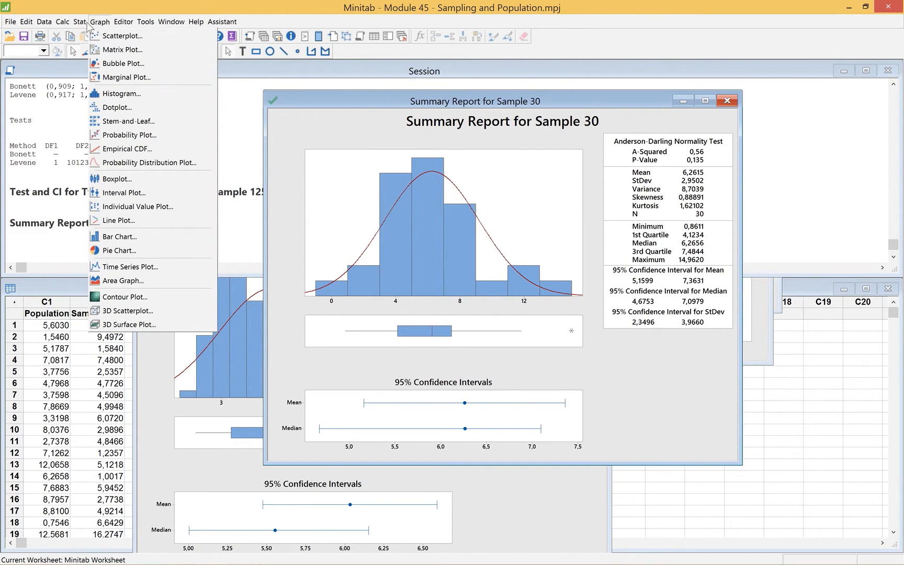
mouse_move(79, 21)
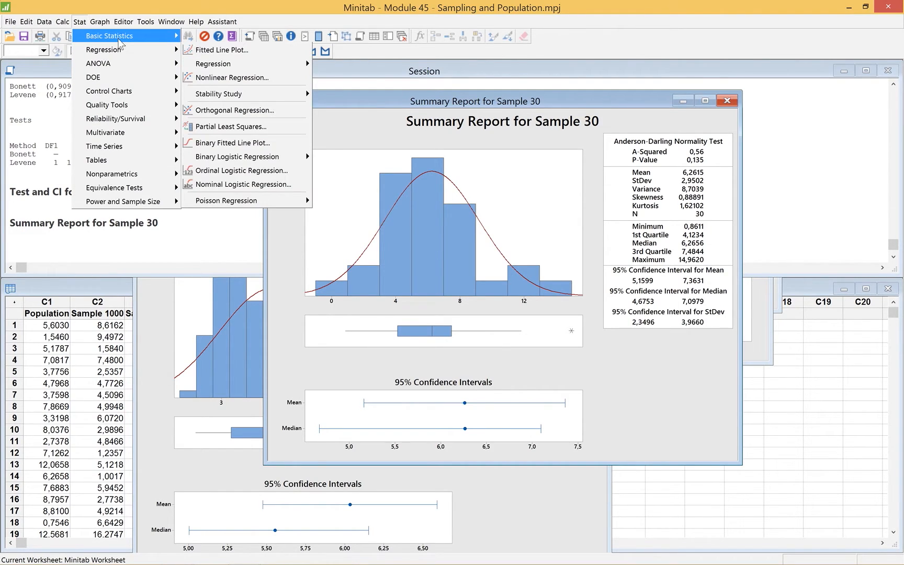
mouse_move(105, 49)
mouse_move(171, 38)
click(236, 108)
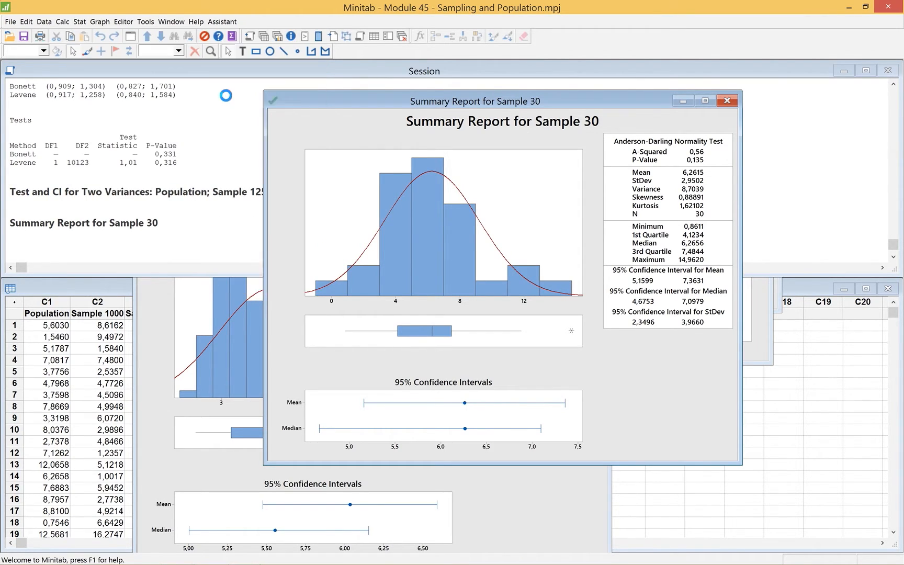
drag(498, 257, 421, 260)
double_click(366, 268)
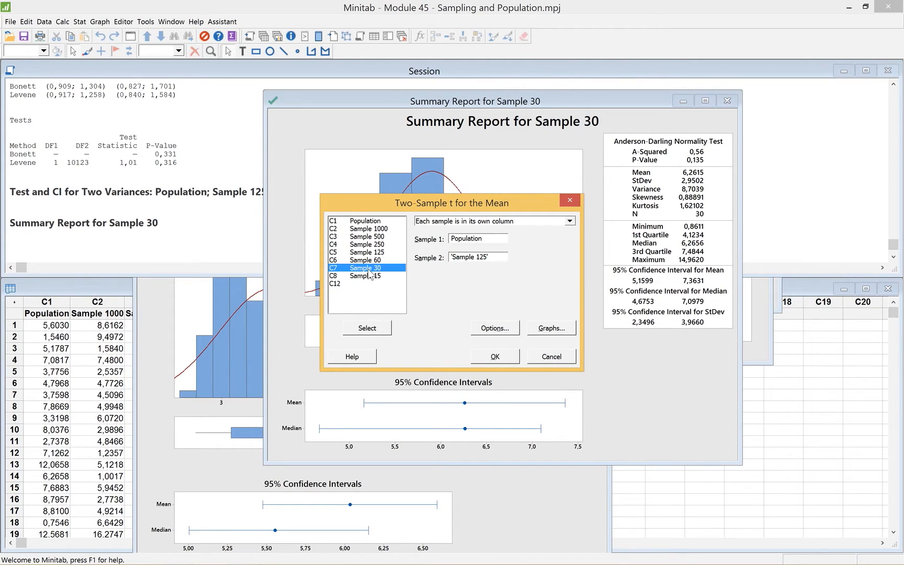
click(493, 356)
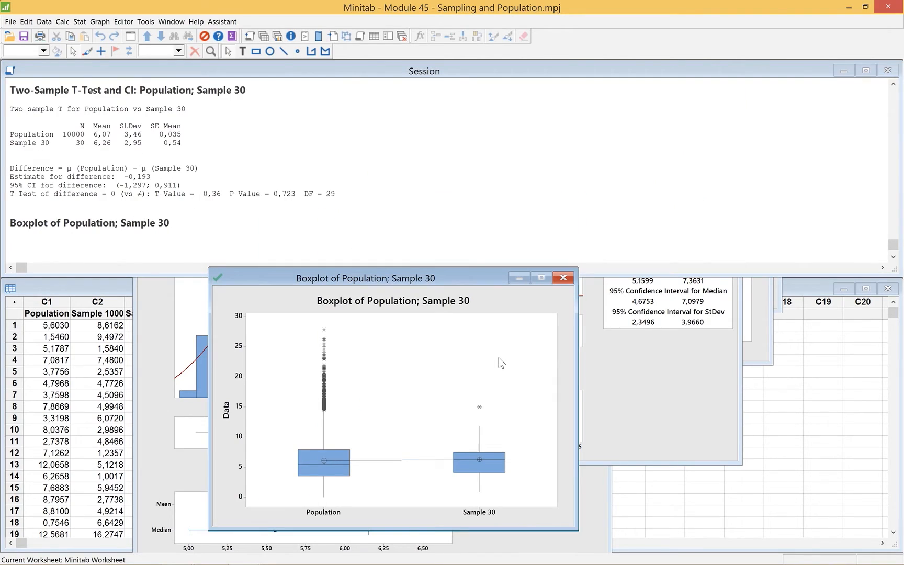
drag(381, 275, 572, 98)
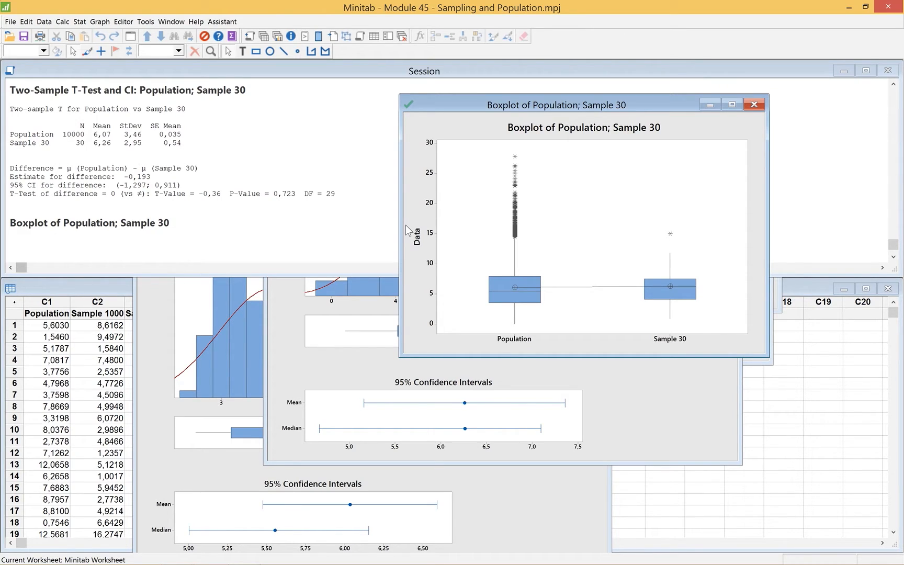
Step: Run a two-variances test of Population against Sample 30 and move its graph clear of the test output
click(80, 22)
mouse_move(109, 36)
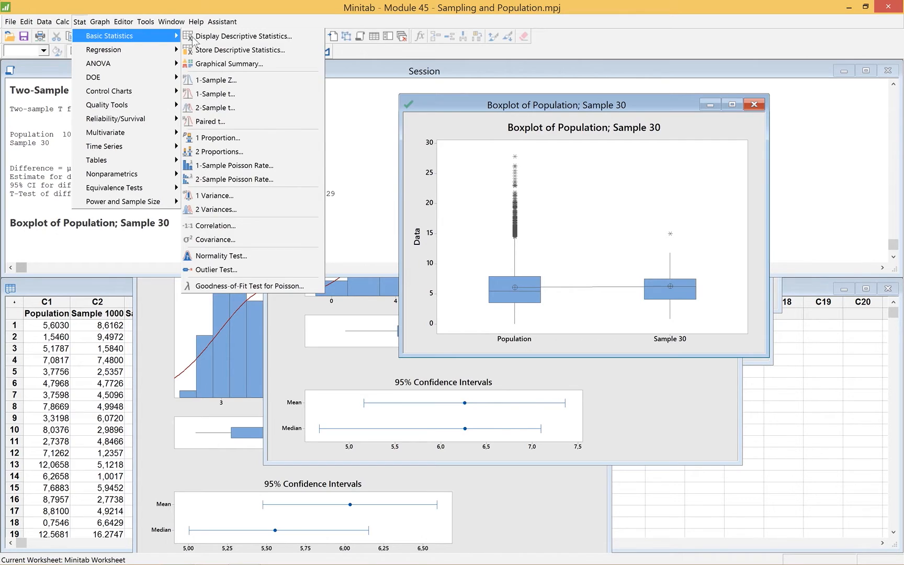
click(268, 209)
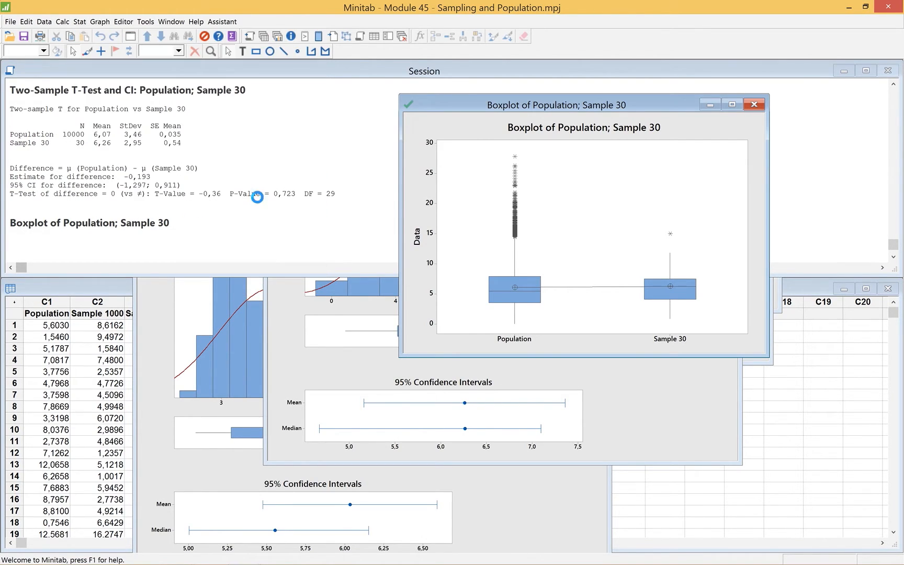
drag(494, 256, 434, 267)
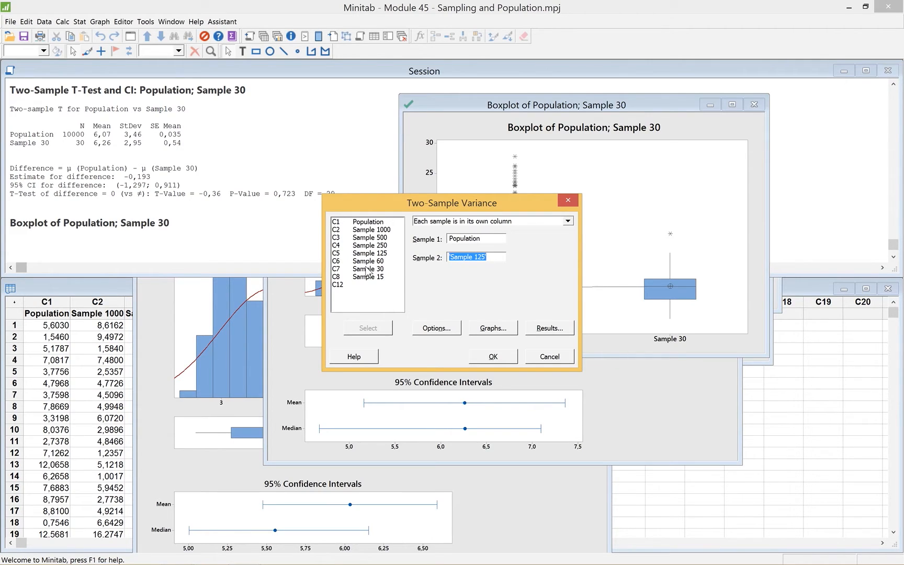
double_click(368, 269)
click(490, 356)
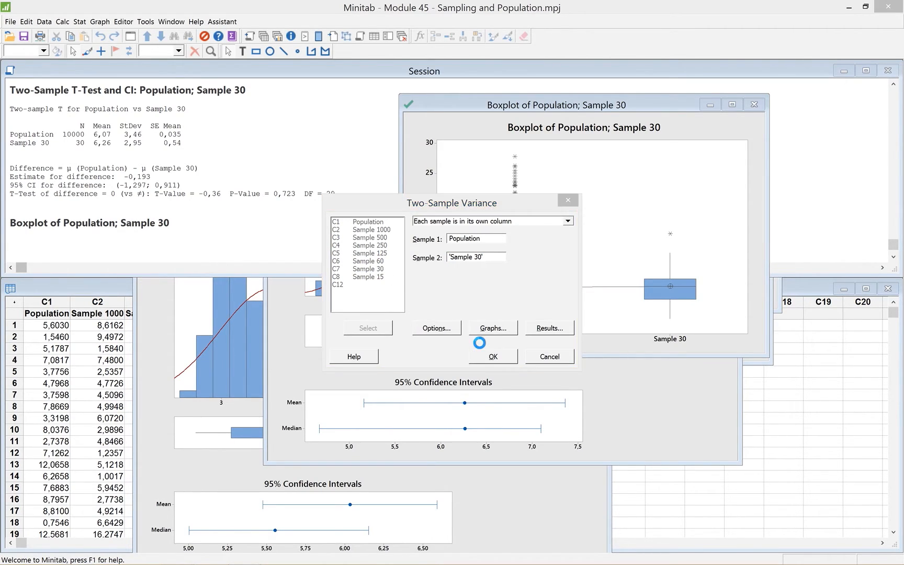
drag(449, 290, 616, 59)
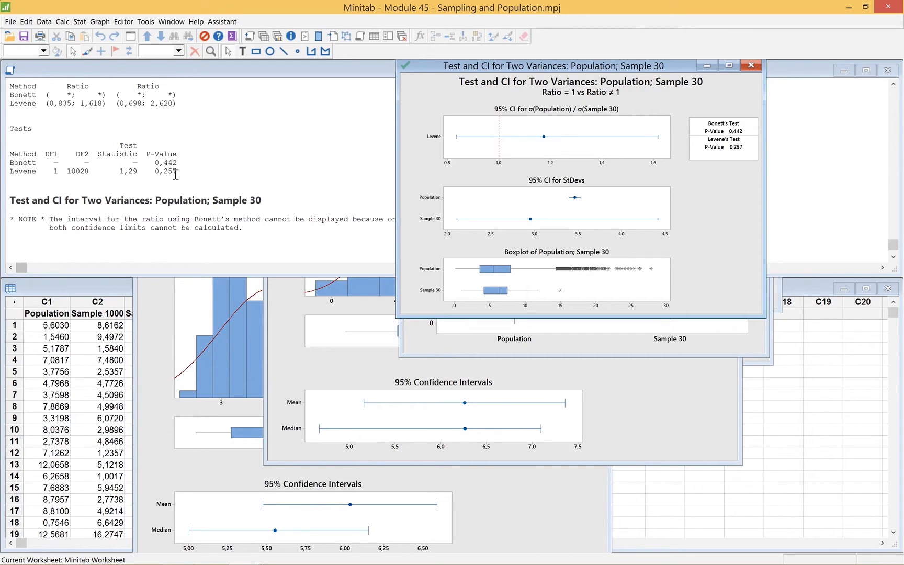
Step: Calculate the power of a 2-sample t-test for sample size 30, difference 1,0 and standard deviation 1,0
click(79, 22)
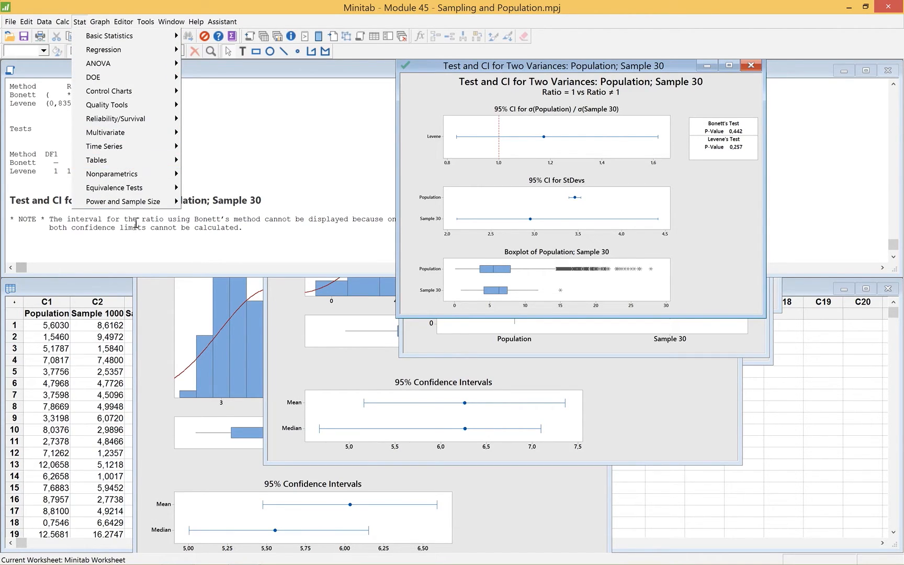
mouse_move(142, 209)
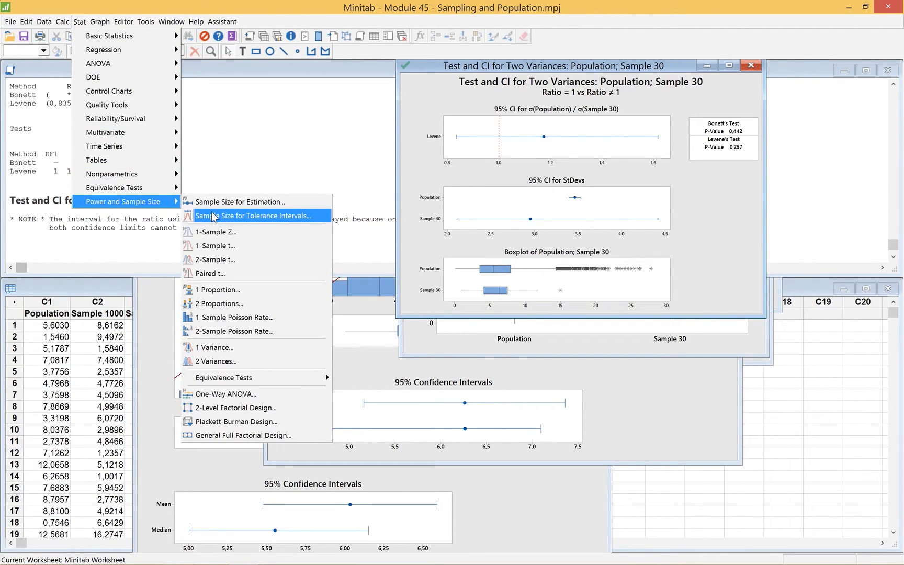
click(232, 262)
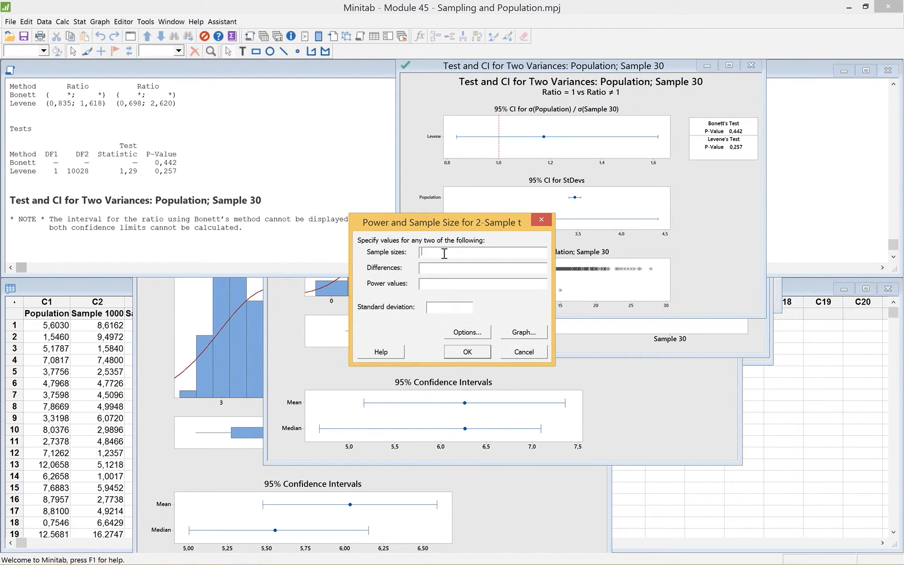
text(30)
click(455, 268)
text(1,0)
key(BackSpace)
key(BackSpace)
text(,0)
click(458, 308)
text(1,0)
click(468, 353)
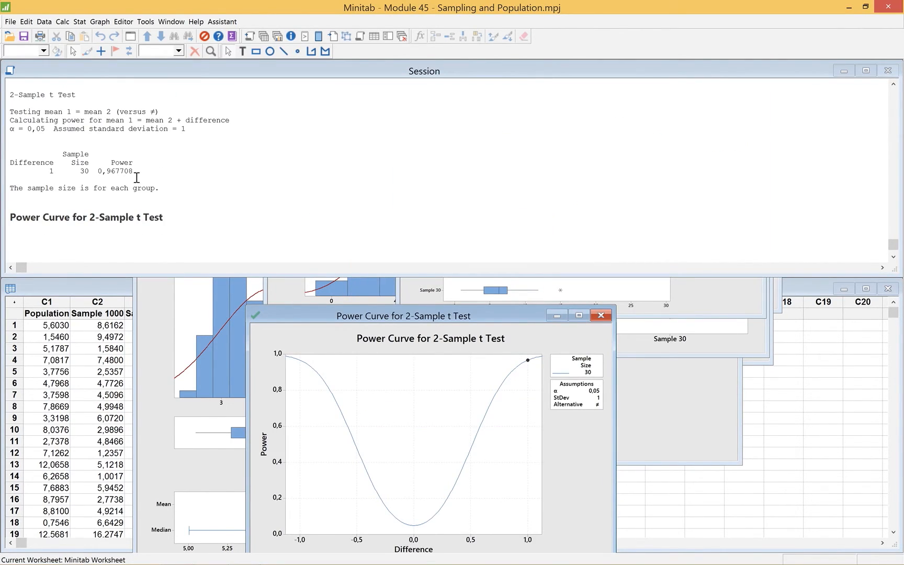
click(138, 174)
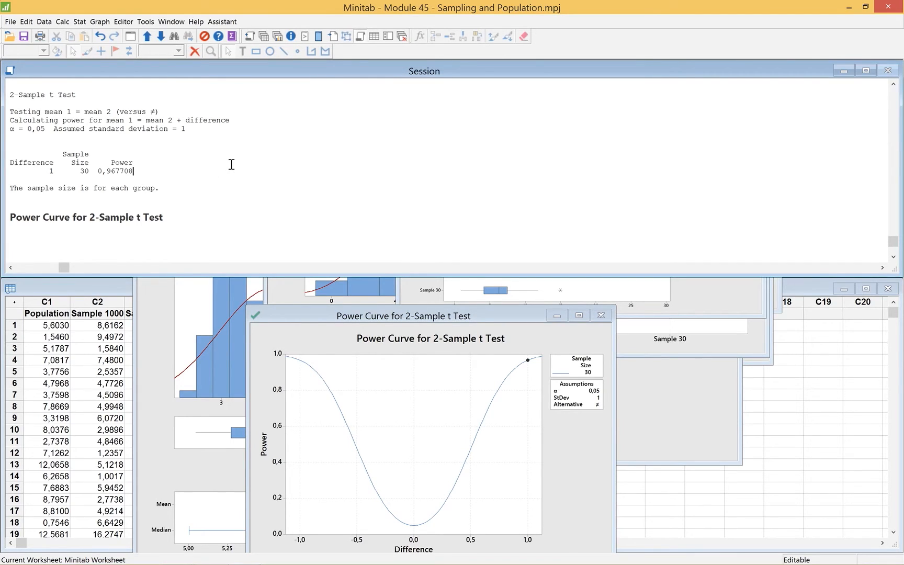